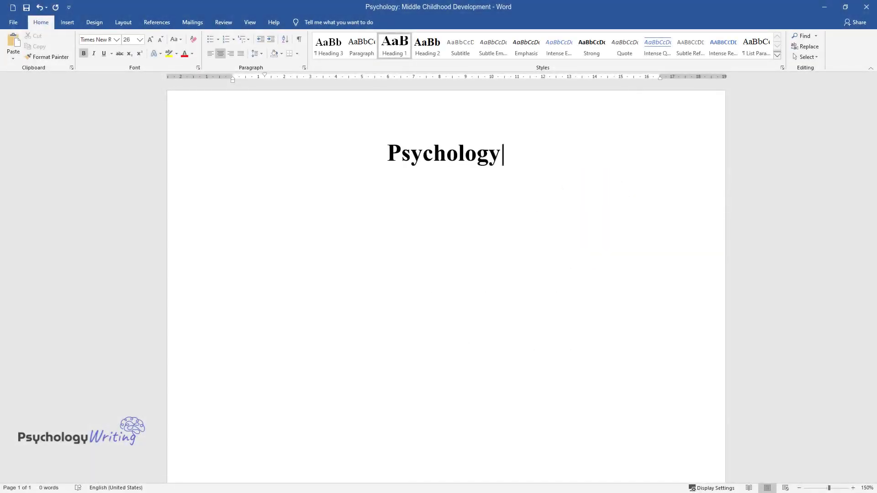
# - Title the essay 'Psychology: Middle Childhood Development' and add an 'Introduction' heading beneath it
pyautogui.write('Development')
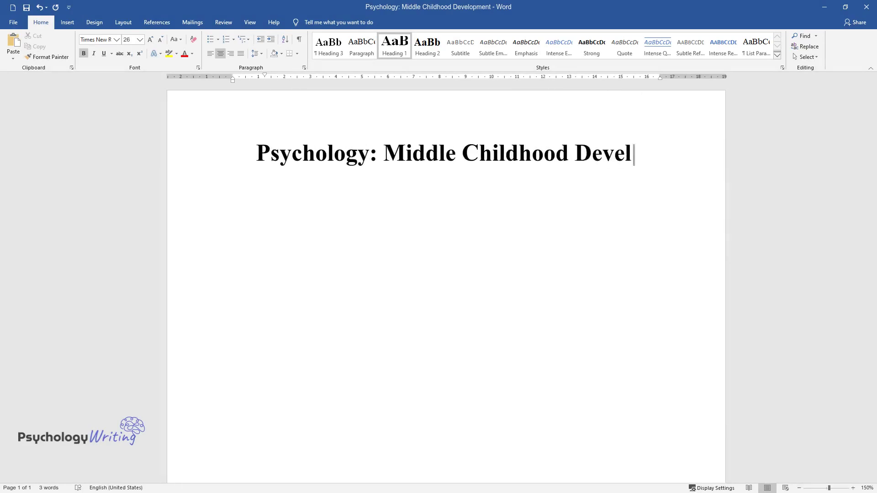
pyautogui.press('Return')
pyautogui.write('Introduction')
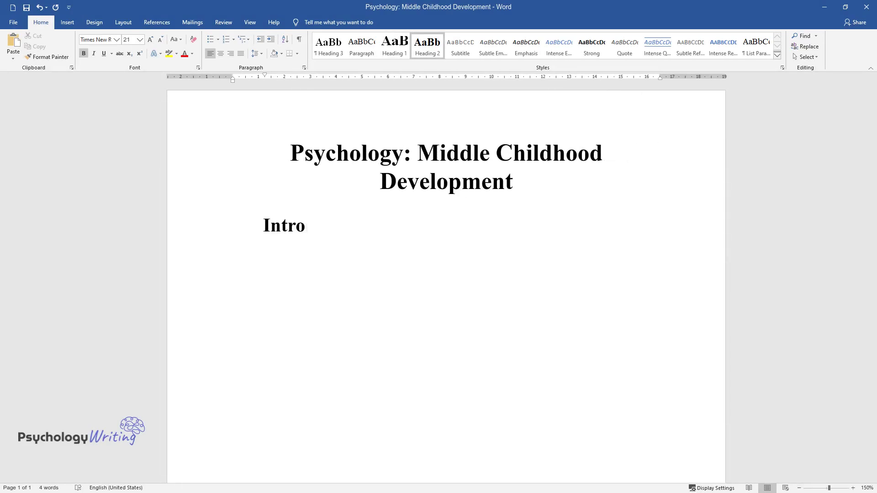
pyautogui.press('Return')
# - Write the introduction: middle childhood spans ages 6-12, shaped by hereditary and environmental factors
pyautogui.write('Middle childhood development takes p')
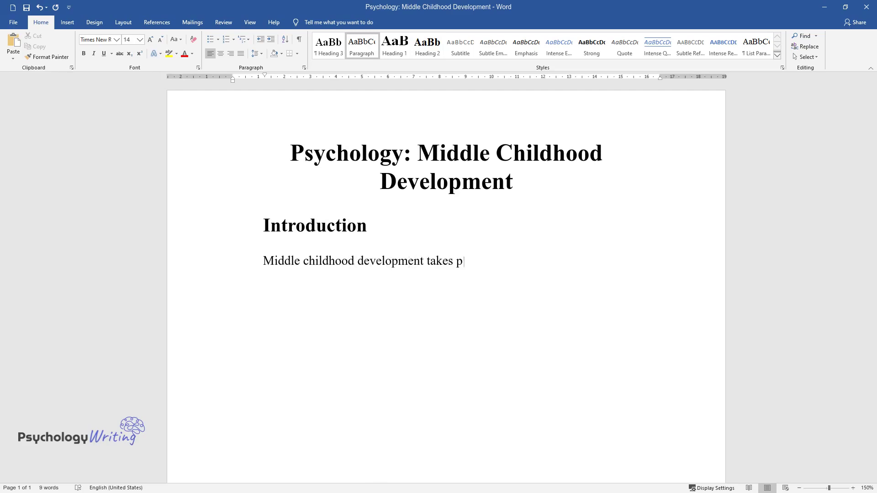
pyautogui.write('lace between the ages of 6-12 year')
pyautogui.write('s. This stage is associate')
pyautogui.write('d with f')
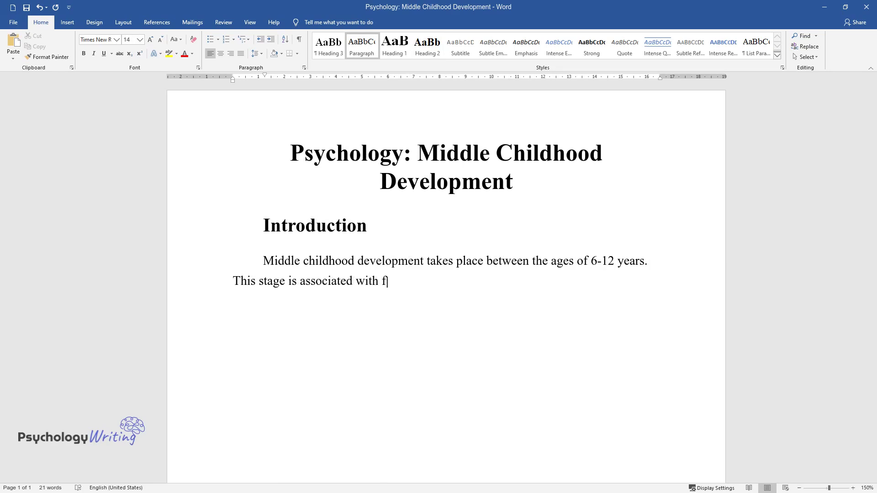
pyautogui.write('ast cognitive development, and the')
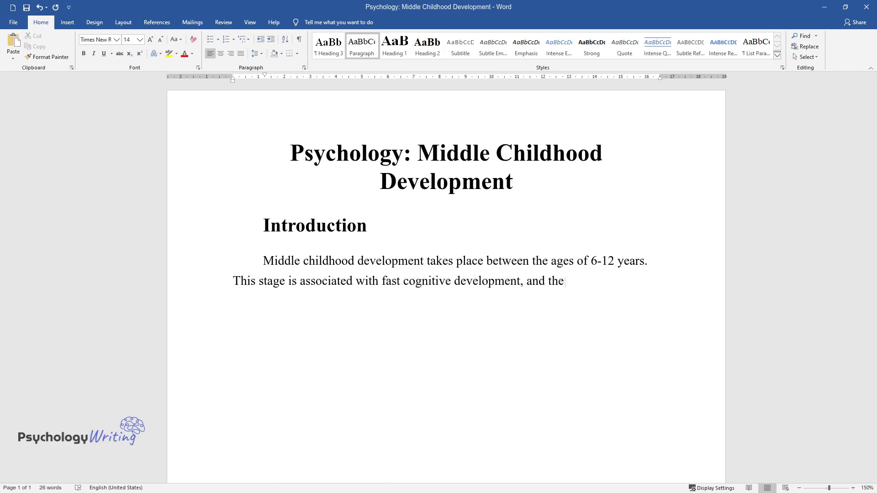
pyautogui.write(' children develop better social sk')
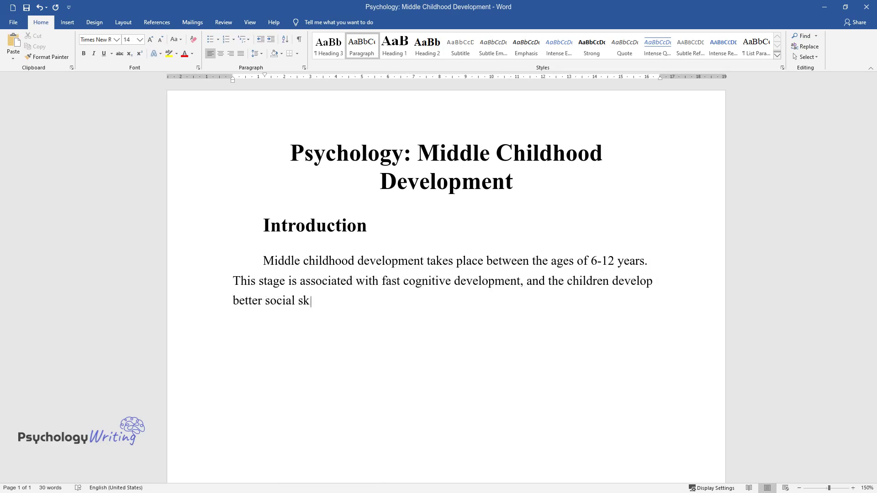
pyautogui.write('h people in their social circle. The childr')
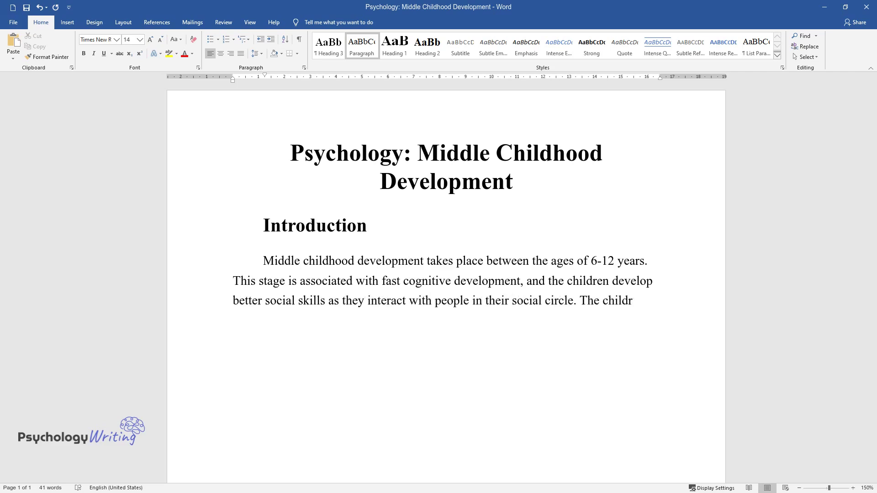
pyautogui.write('en start developing new friendship')
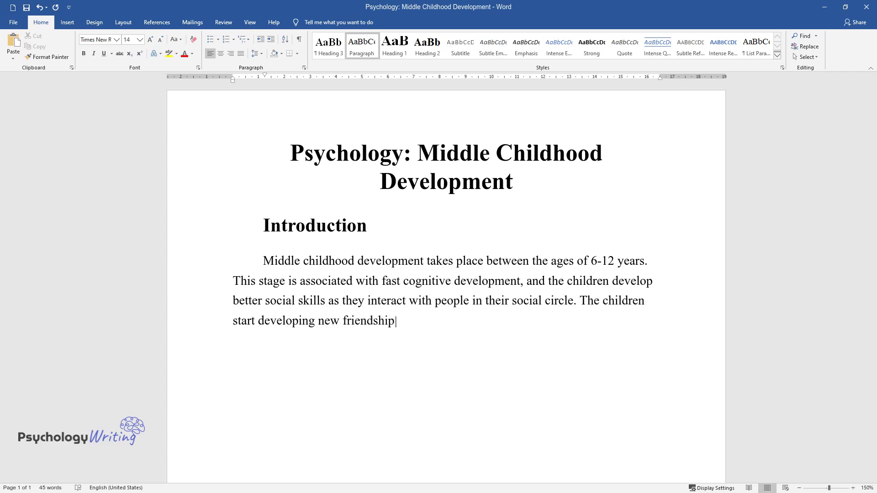
pyautogui.write('s in their new environments in school, and they stop being dependent on their families for longer periods of the day. The children also ')
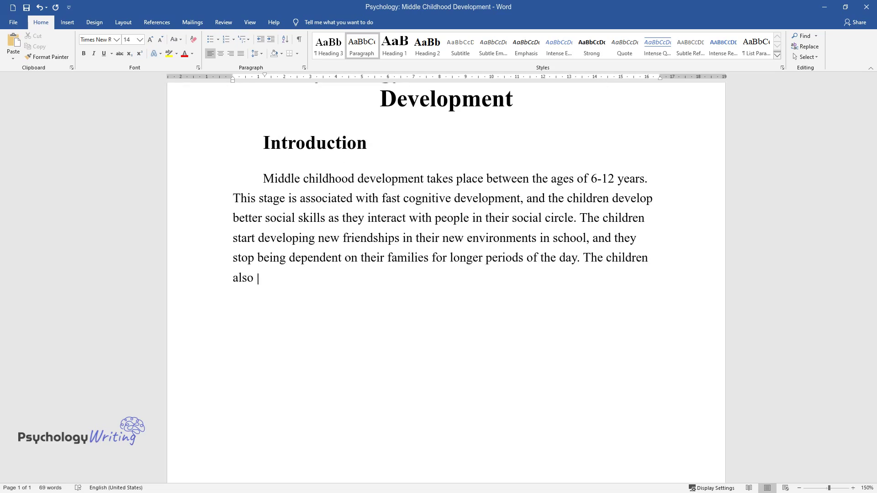
pyautogui.write('experience fast physical developme')
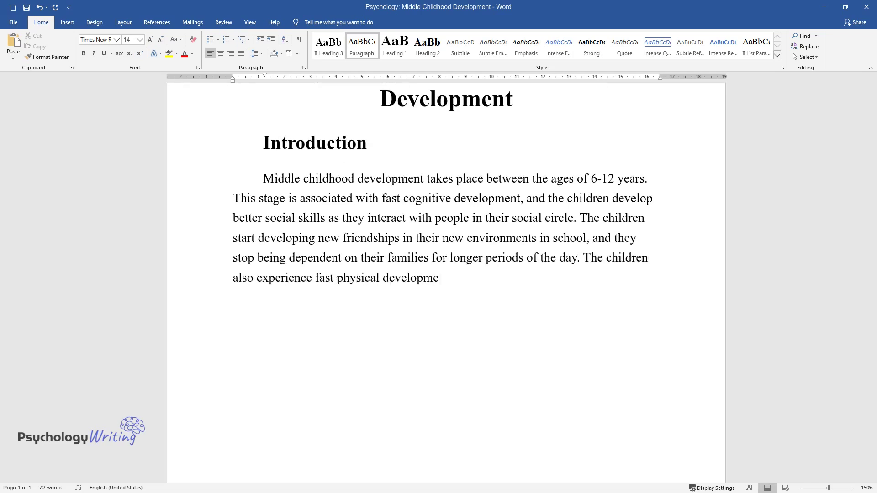
pyautogui.write('nt during this stage. Middle chil')
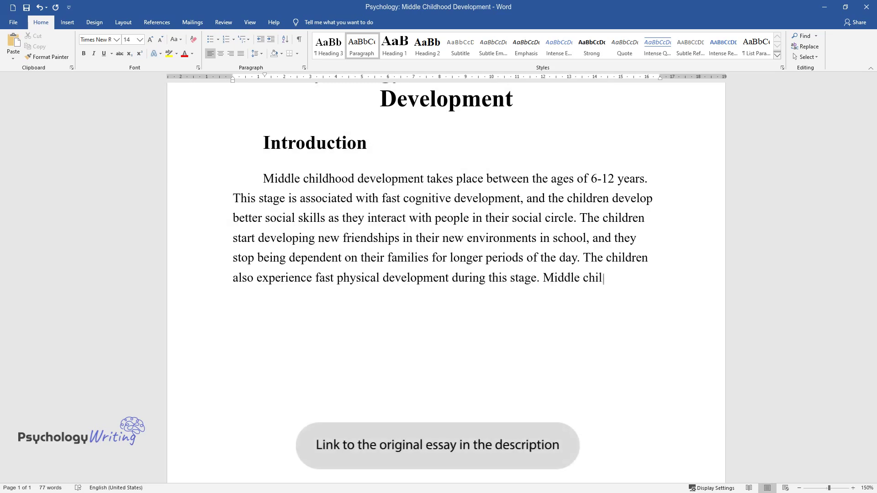
pyautogui.write('dhood development is affected by v')
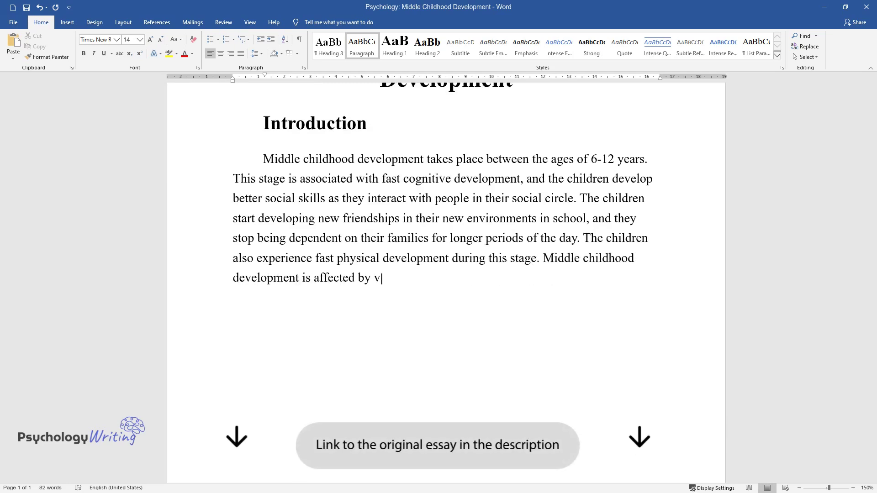
pyautogui.write('arious factors, which can be categ')
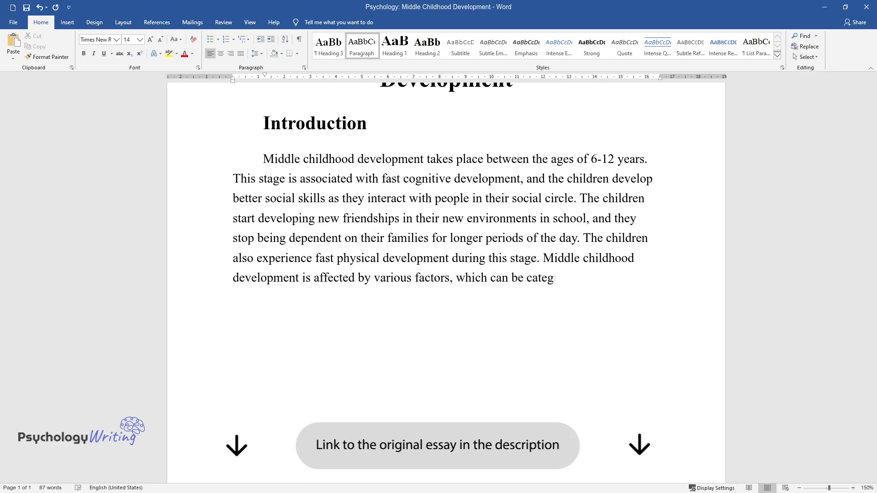
pyautogui.write('orized as environmental or heredi')
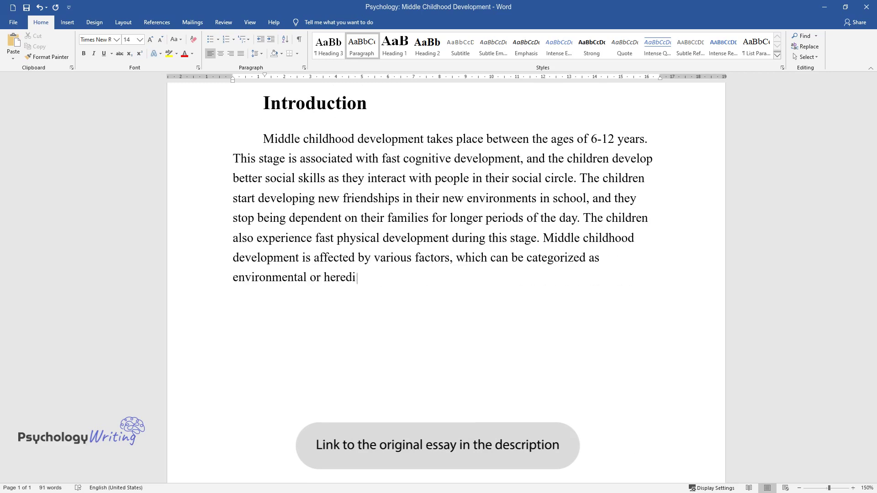
pyautogui.write('tary. This paper focuses on highli')
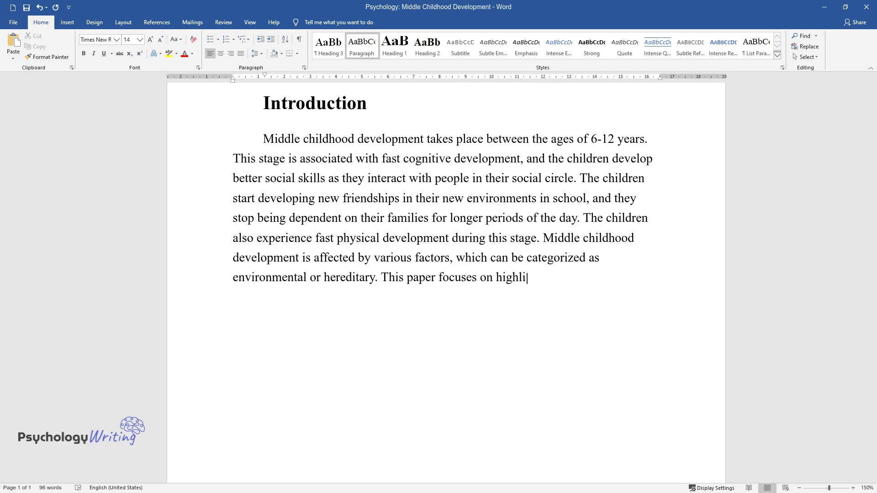
pyautogui.write('ghting some of the hereditary and ')
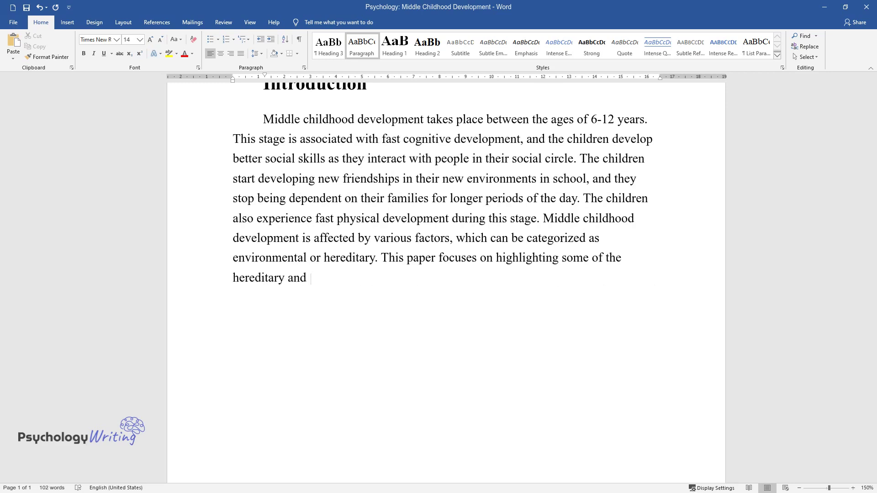
pyautogui.write('environmental factors that affect ')
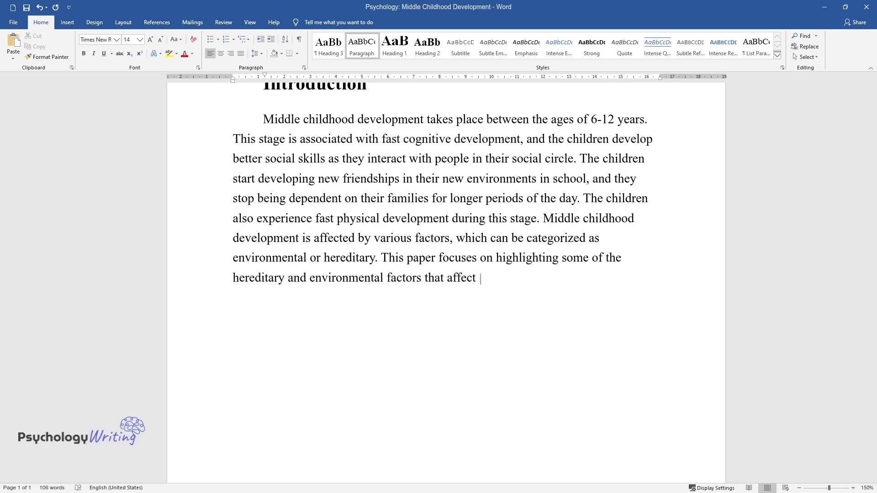
pyautogui.write('physical, cognitive, and social dev')
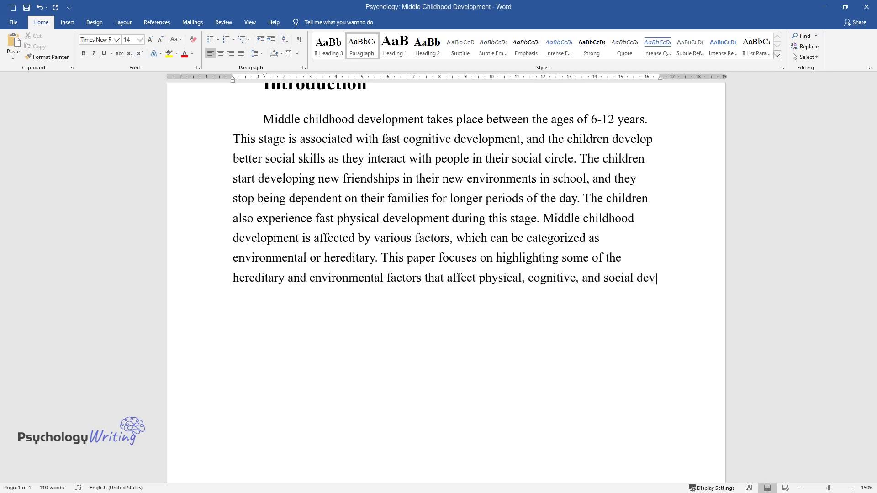
pyautogui.write('elopment in the middle childhood stage.')
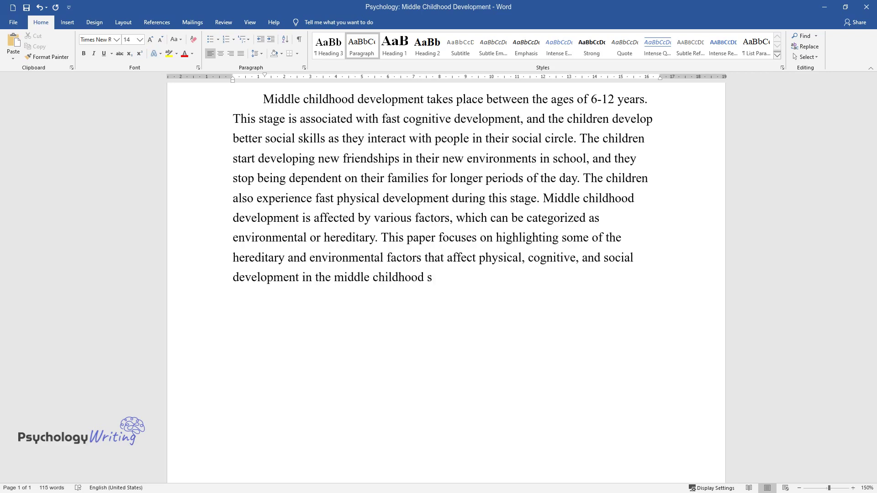
pyautogui.press('Return')
# - Finish the hereditary physical-traits paragraph and add one on poverty, nutrition and chemical exposure
pyautogui.write('The ')
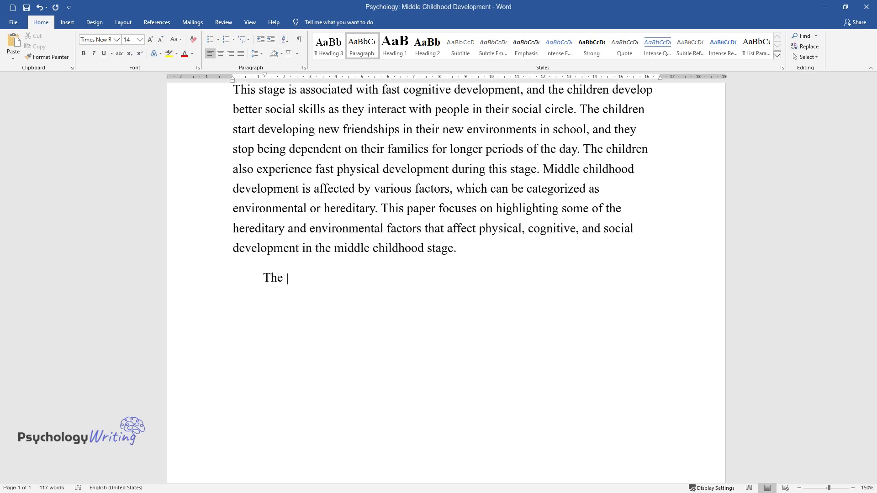
pyautogui.write('physical characteristics of a child in the middle childhood developmen')
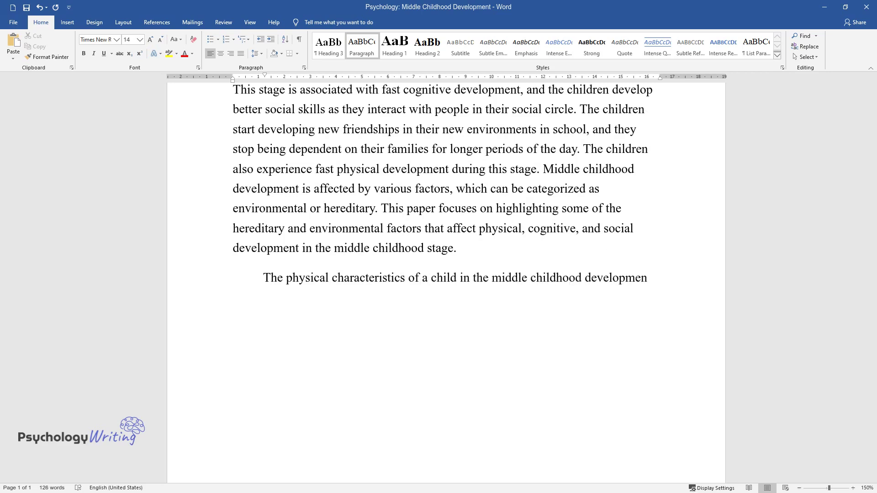
pyautogui.write('t stage are influenced by the domin')
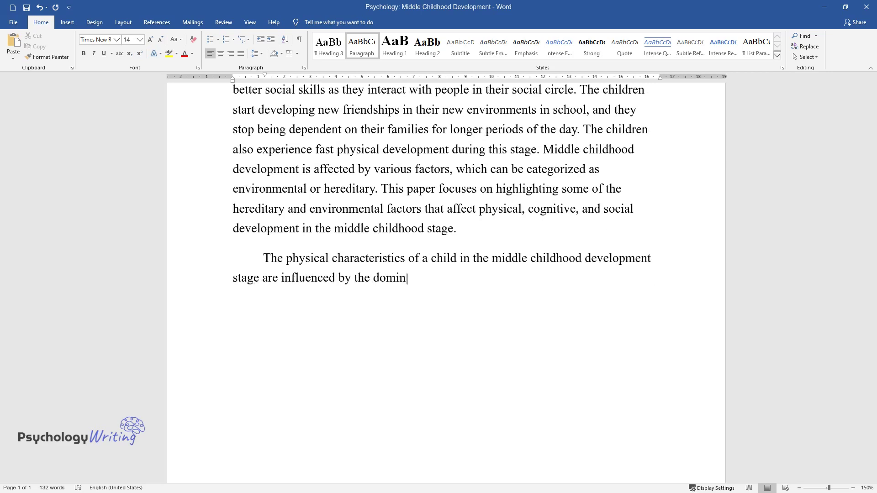
pyautogui.write('ant genes they have. The physical d')
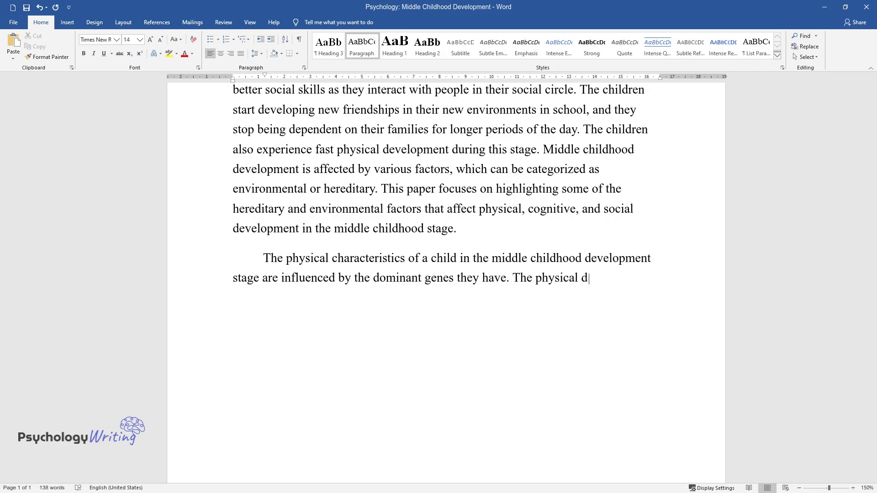
pyautogui.write('evelopmen')
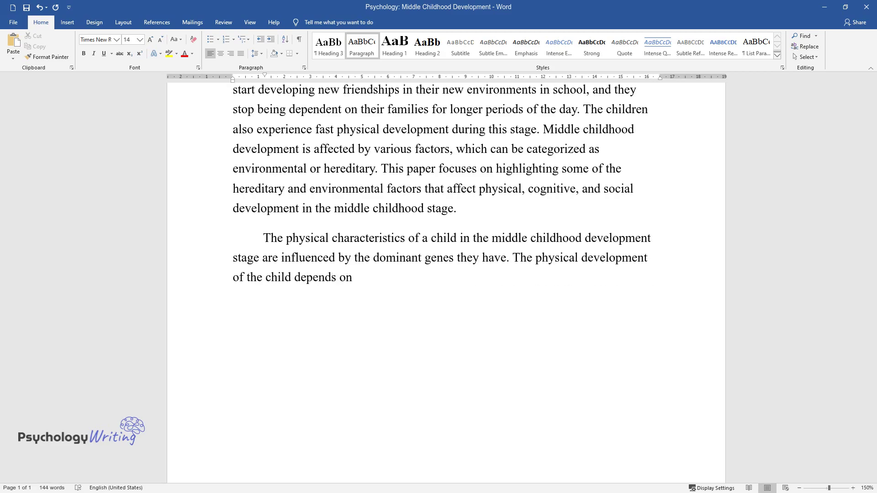
pyautogui.write('t of the child depends on the nature of the dominant genes inh')
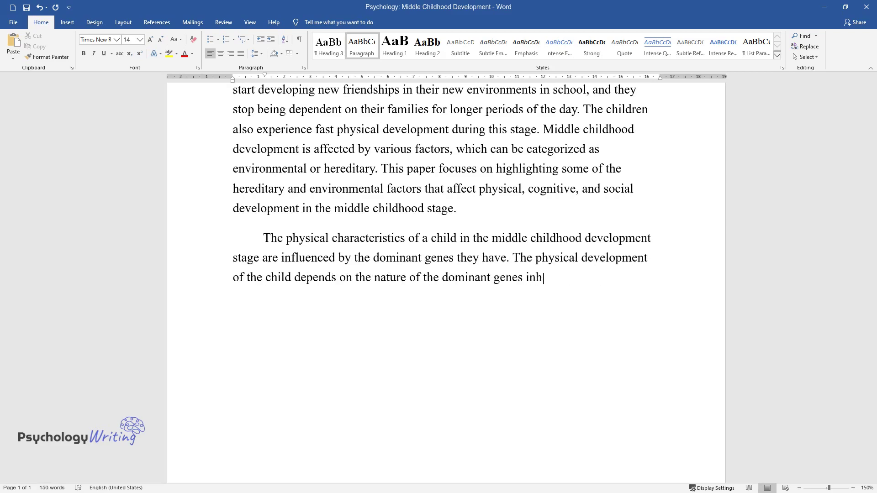
pyautogui.write('erited from the parents. For instance, if the dominant genes belong to')
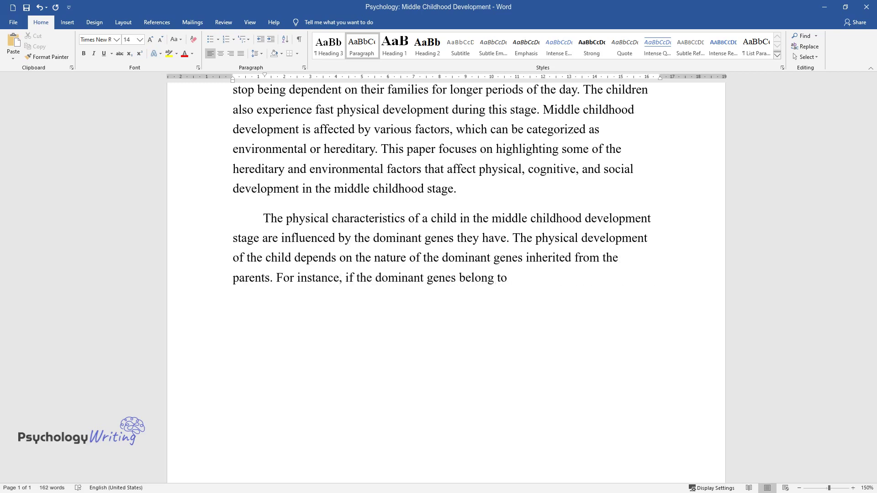
pyautogui.write(' the mother, the child is likely to develop')
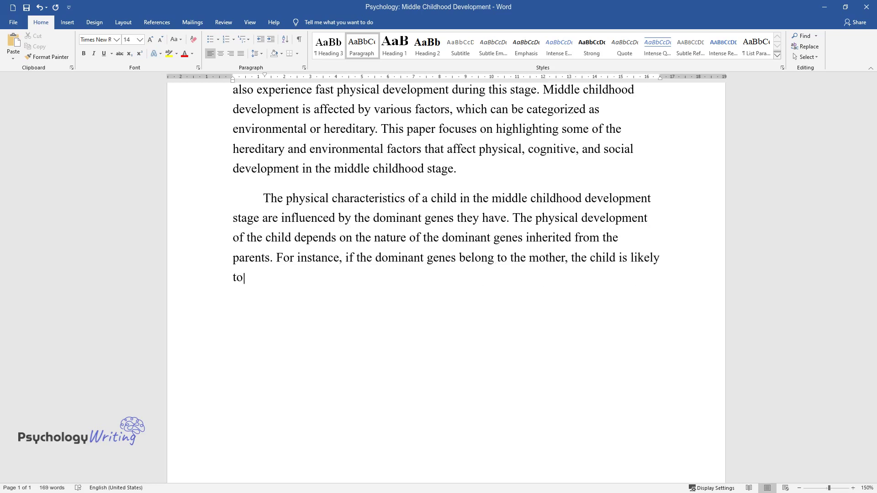
pyautogui.write(' a similar physical structu')
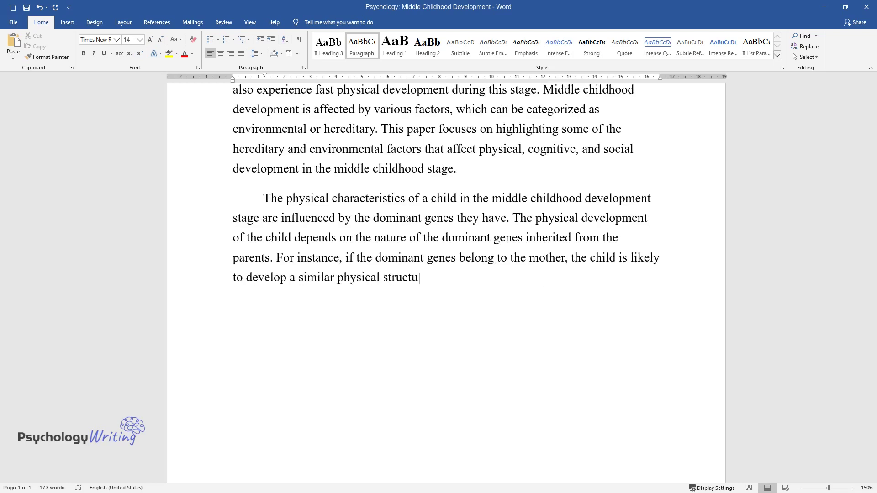
pyautogui.write('re with the mother. Physical developments like height and weight gain')
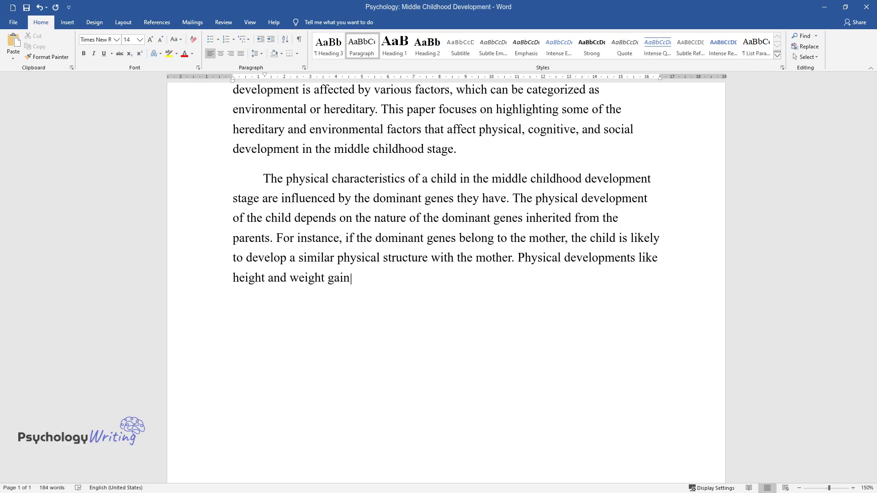
pyautogui.write(' depend on the dominant genes. Othe')
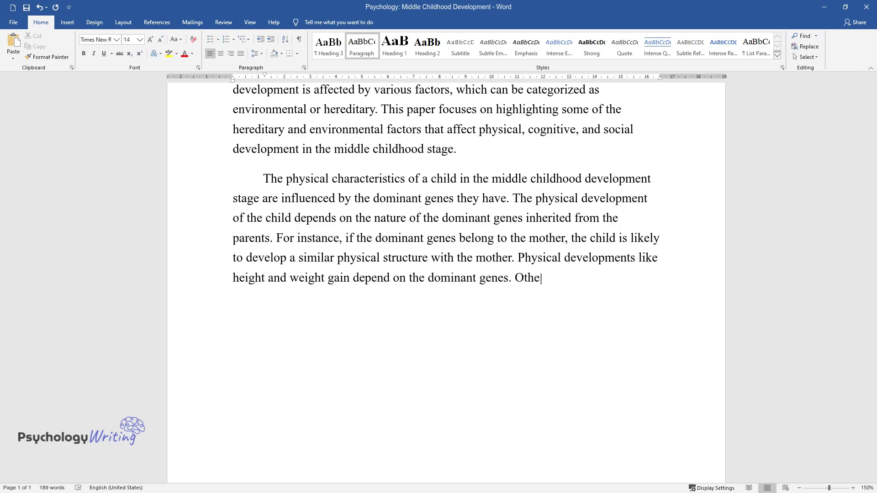
pyautogui.write('r physical developments, like skin color, are also determined by the hereditary factors of the child. The ')
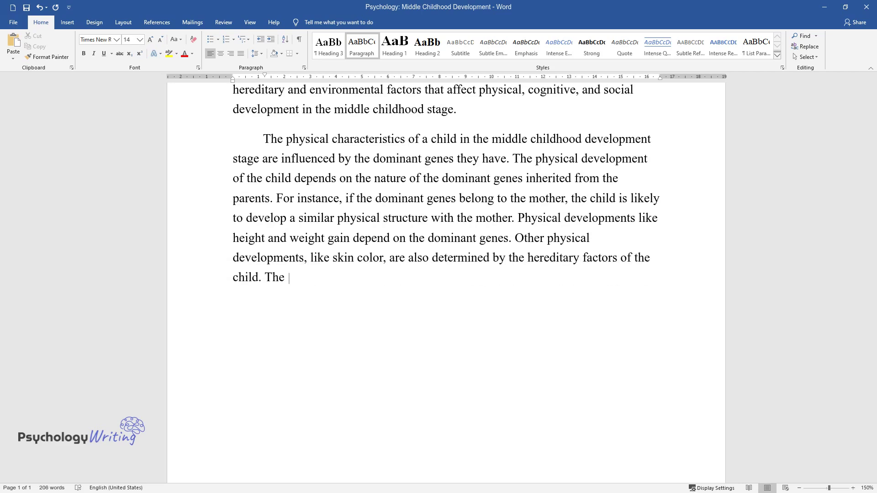
pyautogui.write('attainment of various physical, dev')
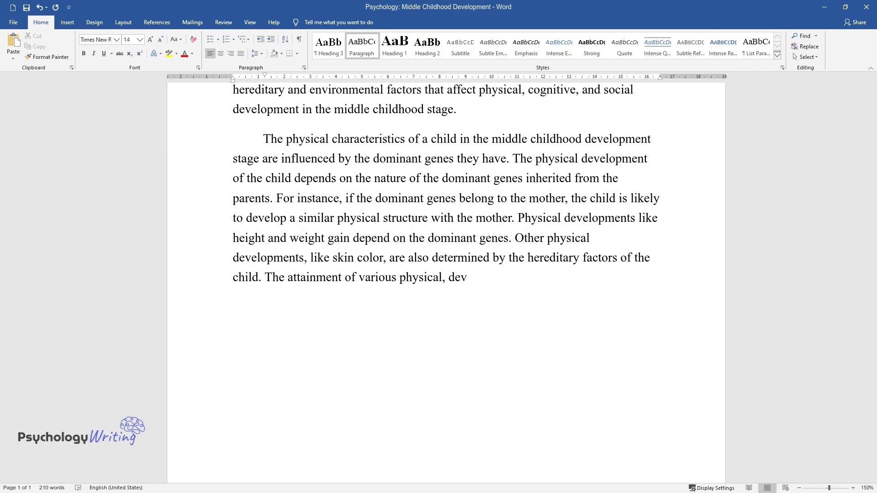
pyautogui.write('elopmental milestones in the middle ')
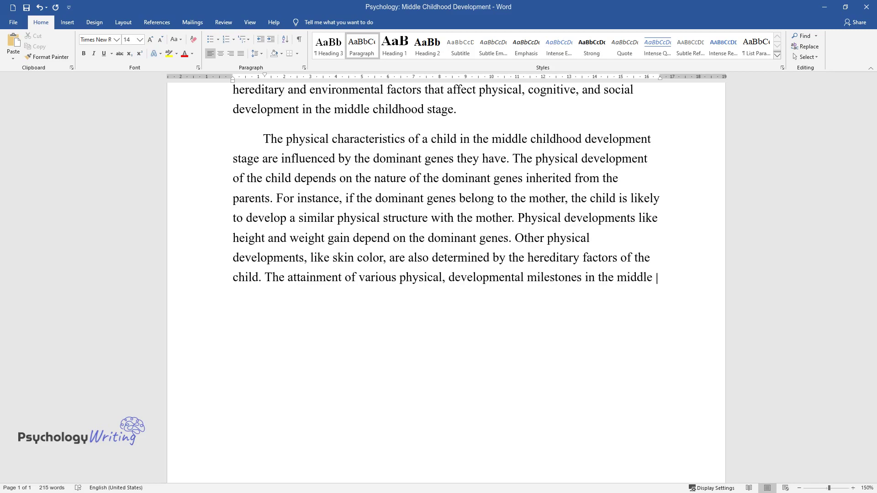
pyautogui.write('childhood development stage is a fu')
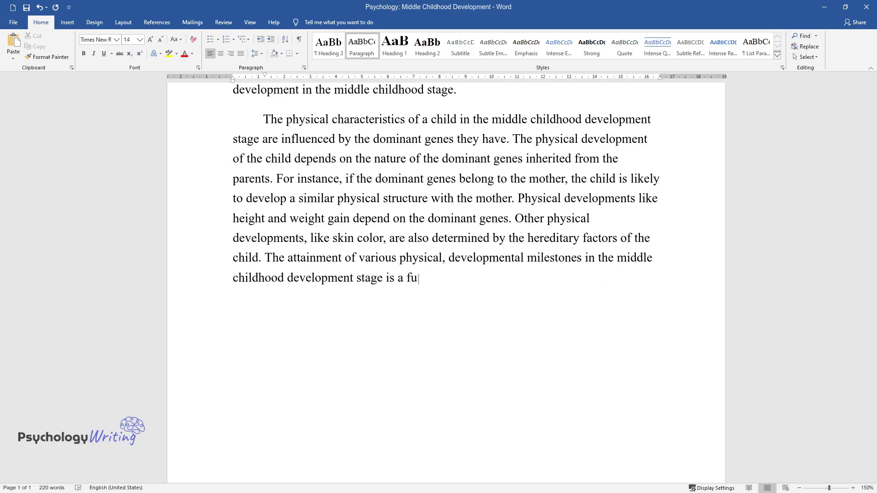
pyautogui.write('nction of the genetic configuration of the child. A gain in height is')
pyautogui.write(' one of the milestones that childre')
pyautogui.write('n in the middle childhood development stage ')
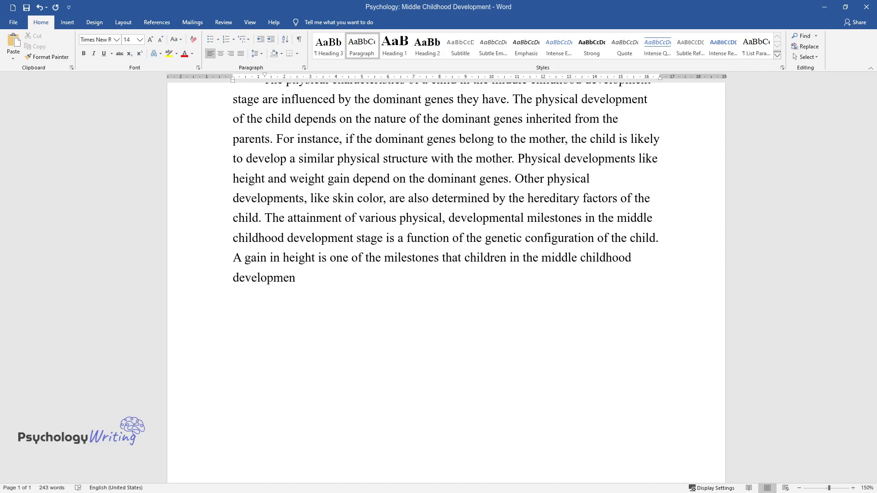
pyautogui.write('have to rely on the hereditary factor.')
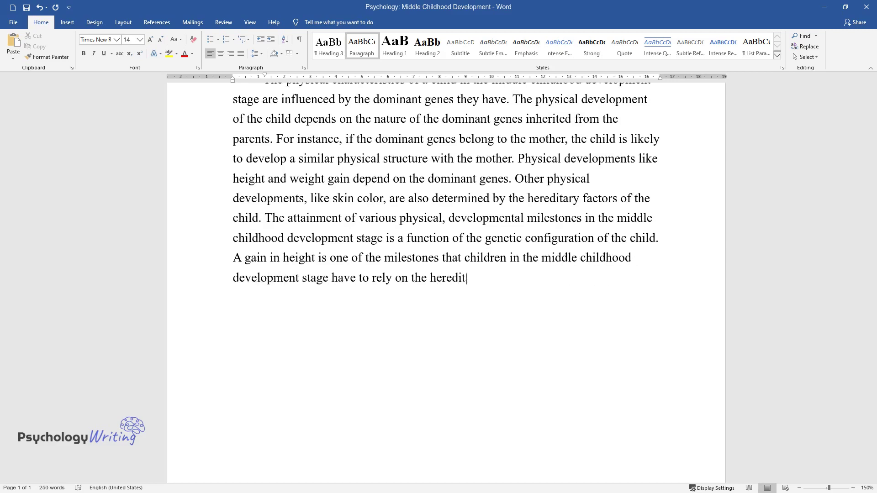
pyautogui.press('Return')
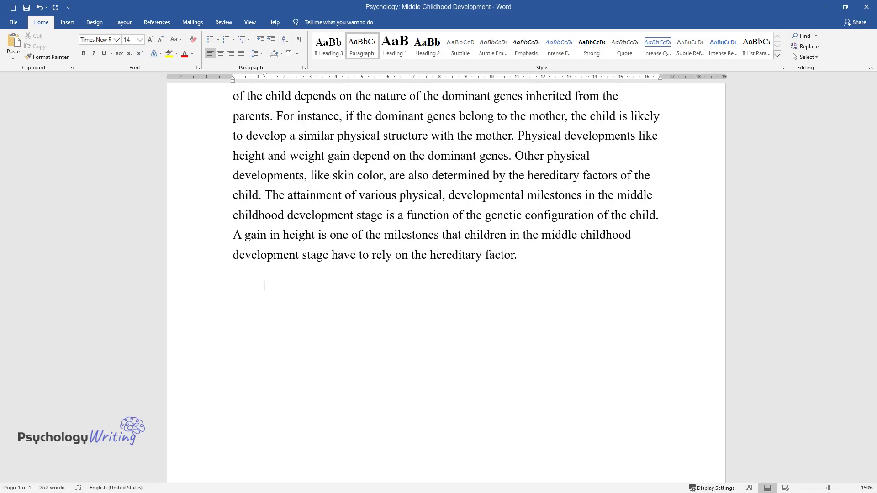
pyautogui.write('Hereditary factors play a major role in the physical development of')
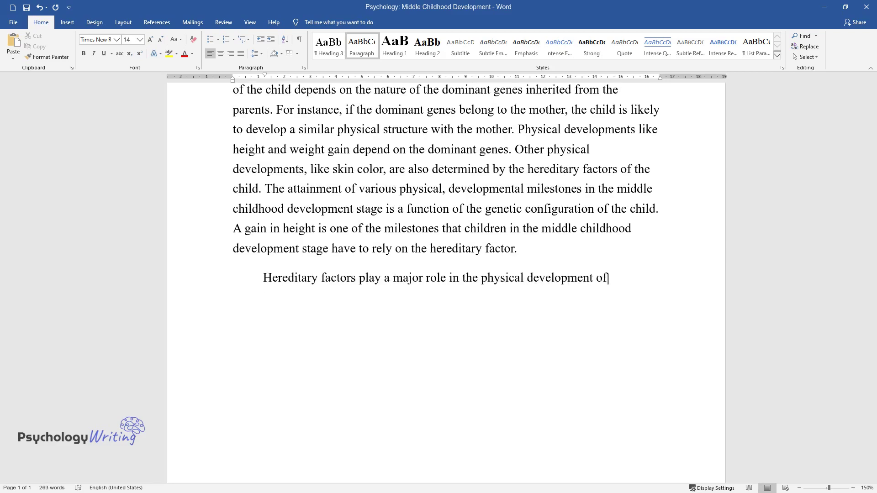
pyautogui.write(' children in the middle childhood ')
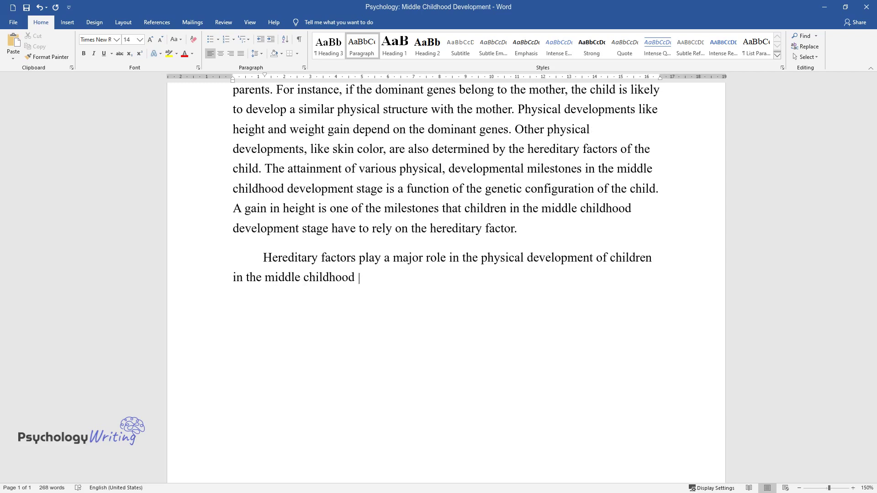
pyautogui.write('development stage, but environmental ')
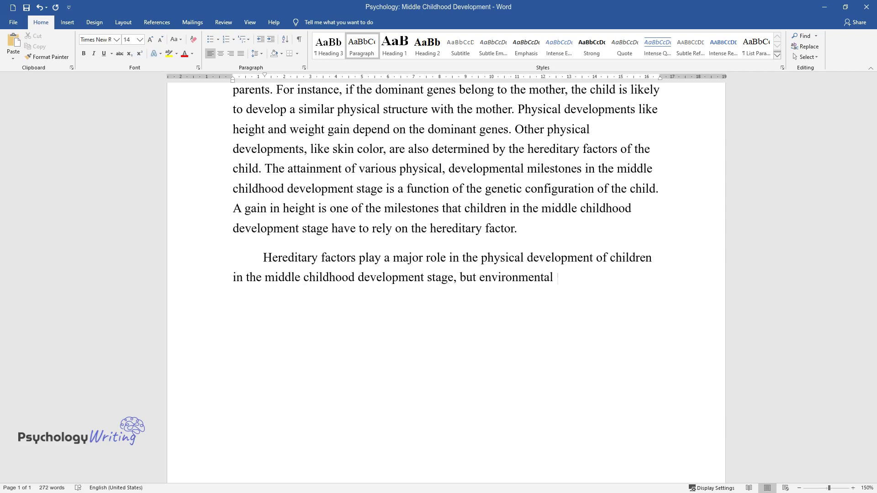
pyautogui.write('factors also influence development.')
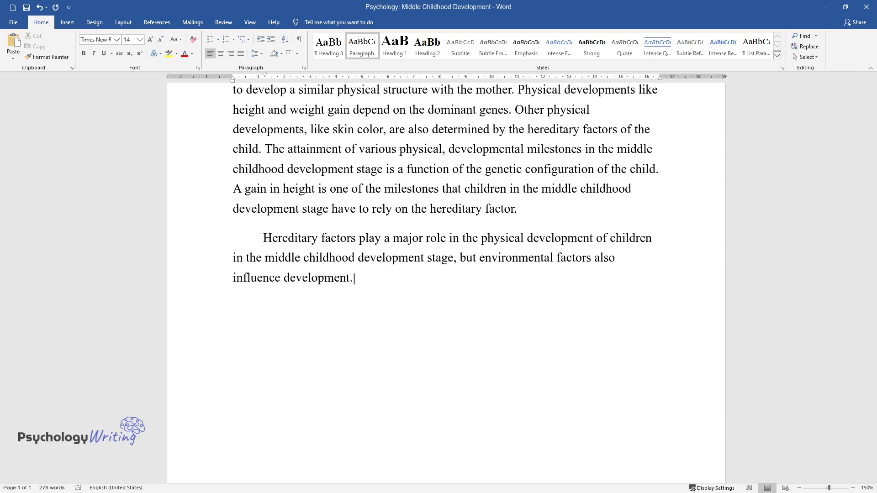
pyautogui.write(' One of the environmental determinan')
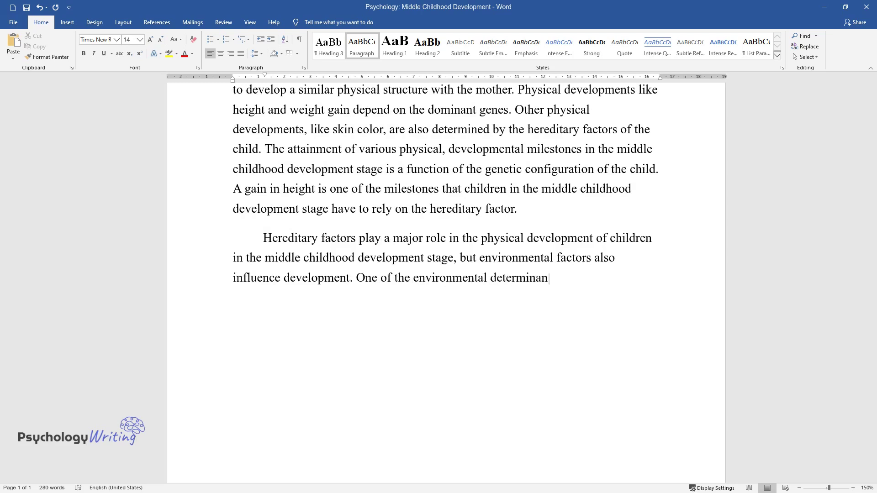
pyautogui.write('ts of physical growth outcomes in chi')
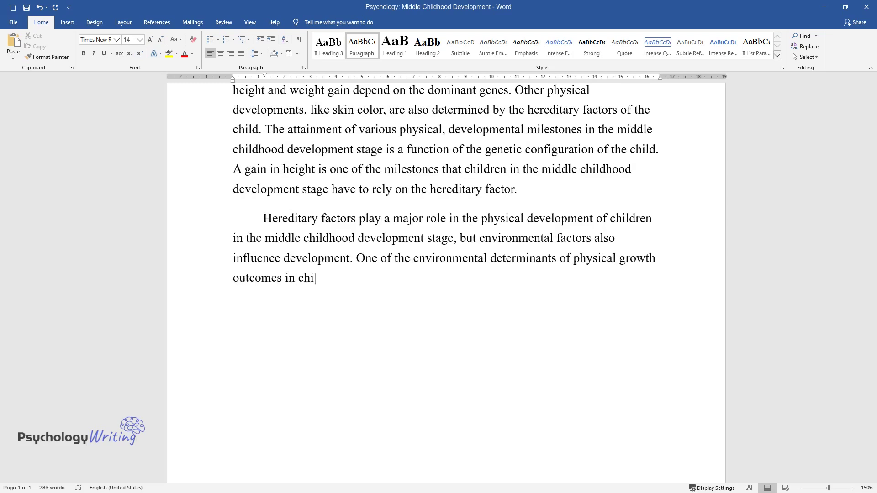
pyautogui.write('ldren is the living conditions. Chi')
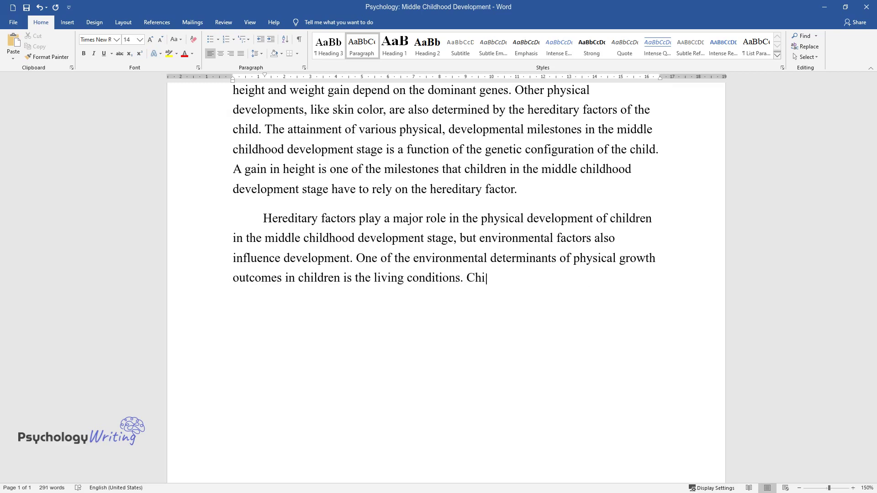
pyautogui.write('ldren living in poverty are likely to experience nutri')
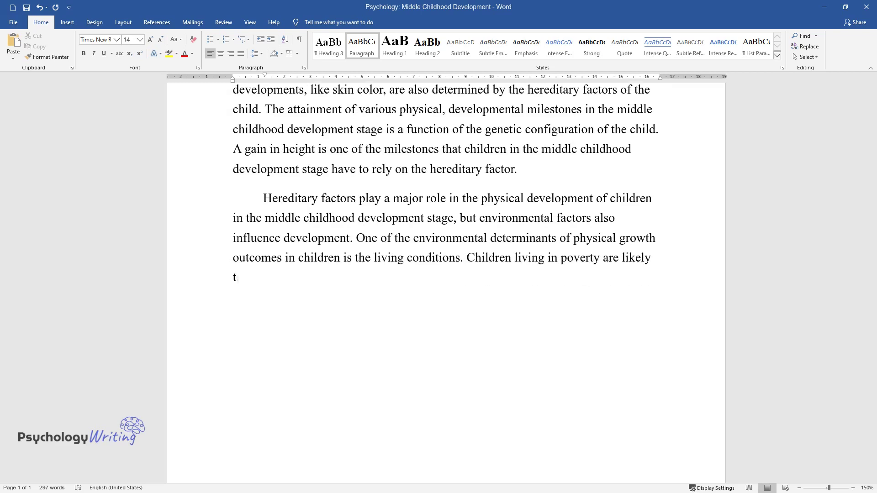
pyautogui.write('tion, and this has a direct influence on their physical growth. Most children in poverty-stricken')
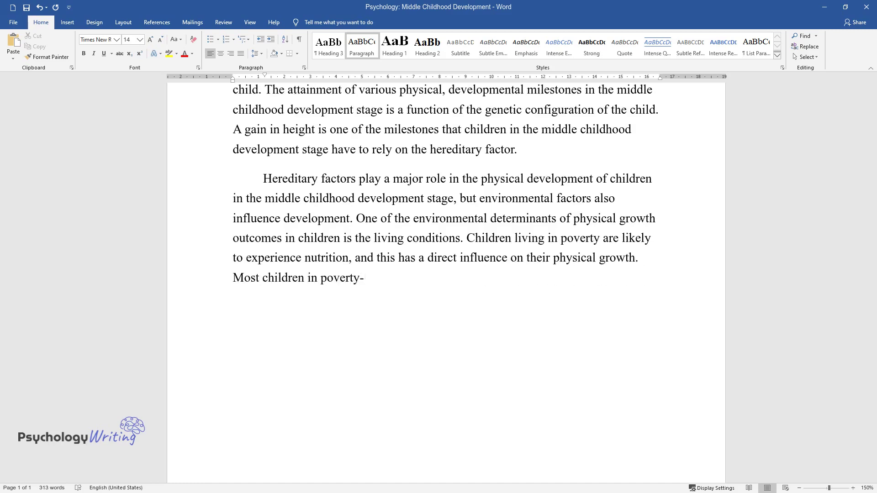
pyautogui.write(' neighborhoods portray stunt')
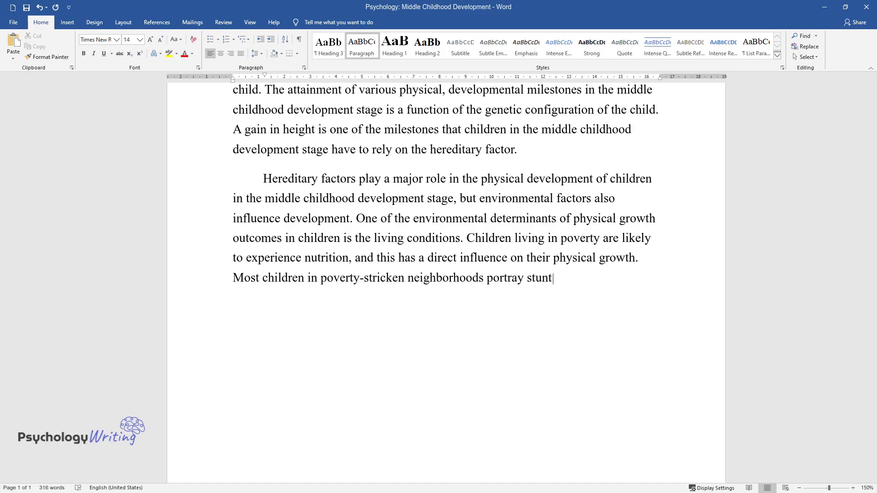
pyautogui.write('ed growth during the middle childhoo')
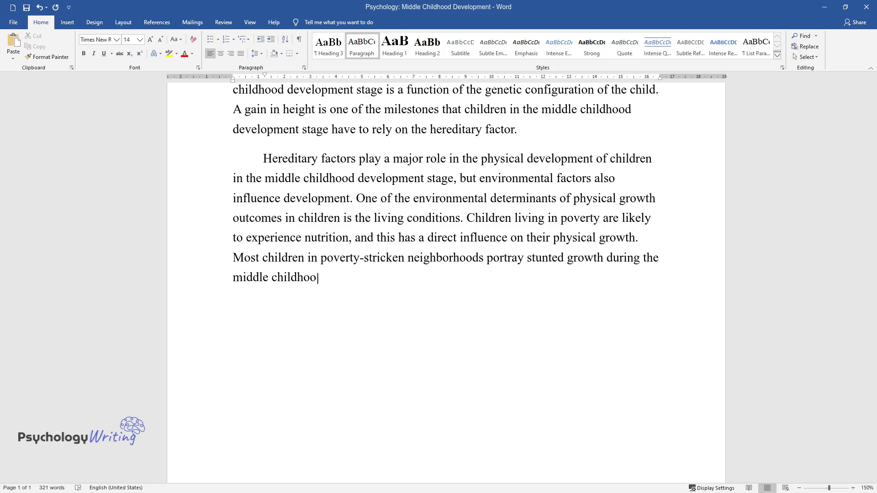
pyautogui.write('d development stage. It is also app')
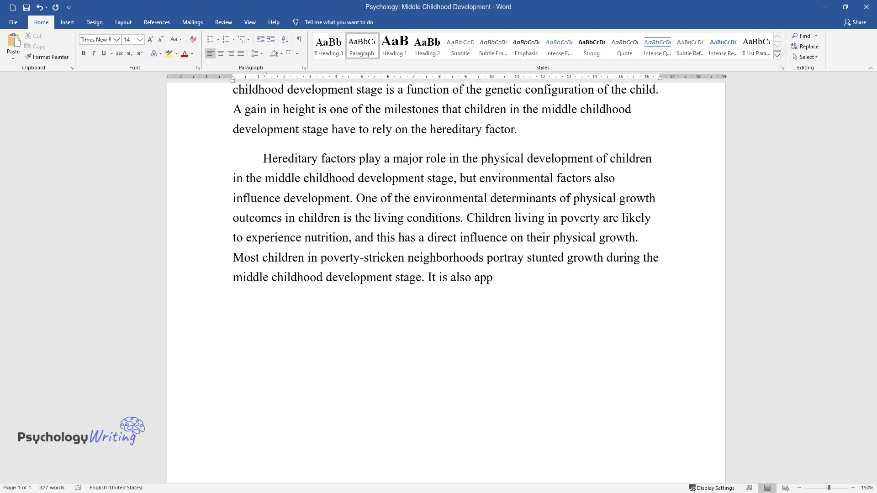
pyautogui.write('arent that exposing the fetus to chemicals that alter their DN')
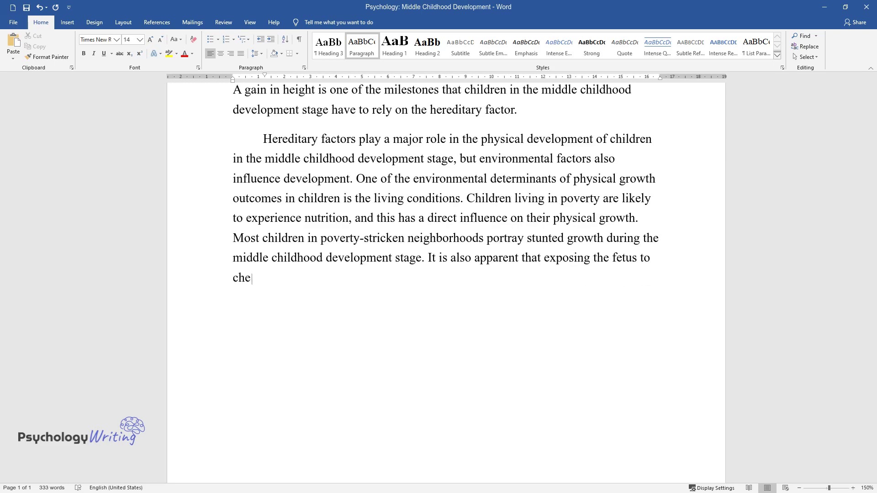
pyautogui.write('A can interfere with normal physical developm')
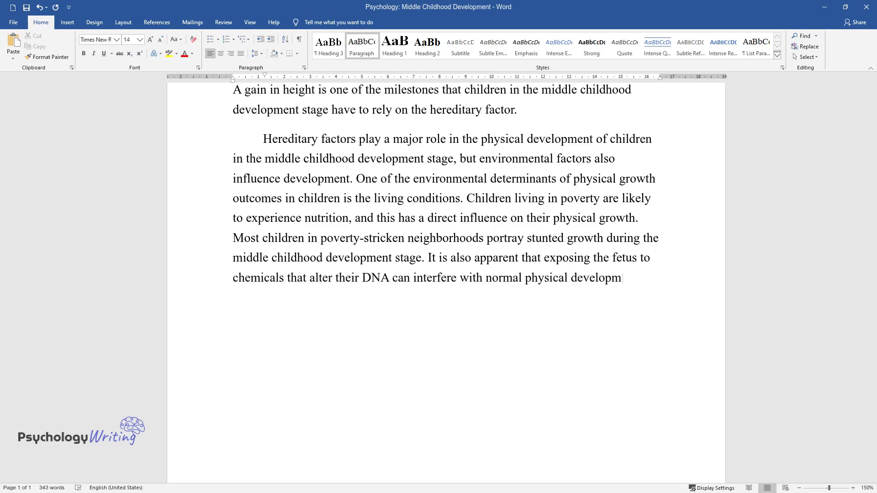
pyautogui.write('ent in middle childhood development')
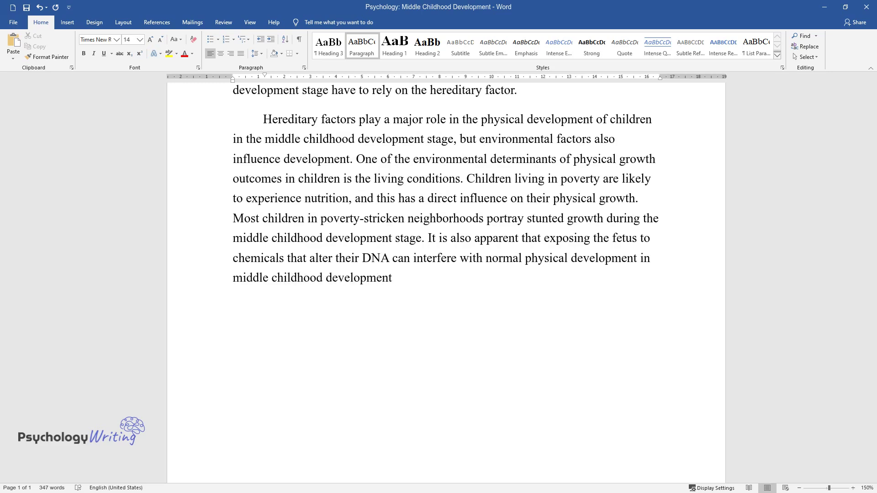
pyautogui.write('. While undernutrition and malnutrition have a negative effect on physical growth')
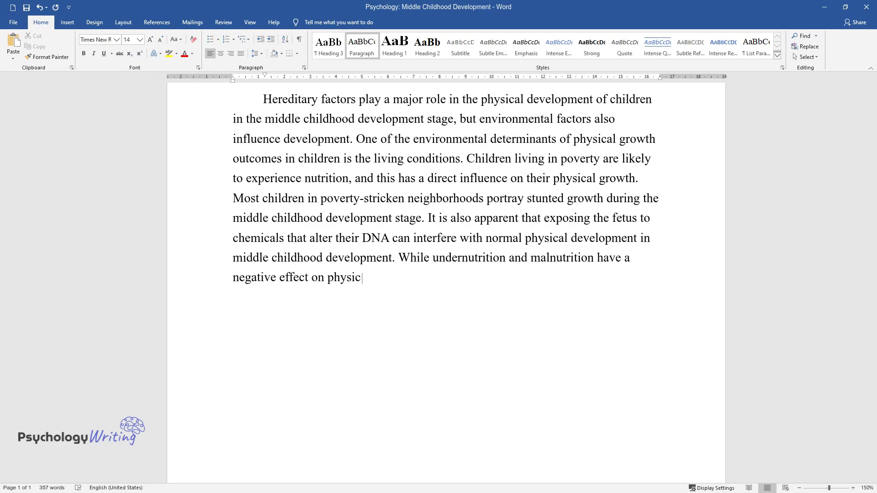
pyautogui.write(' for children, overnutriti')
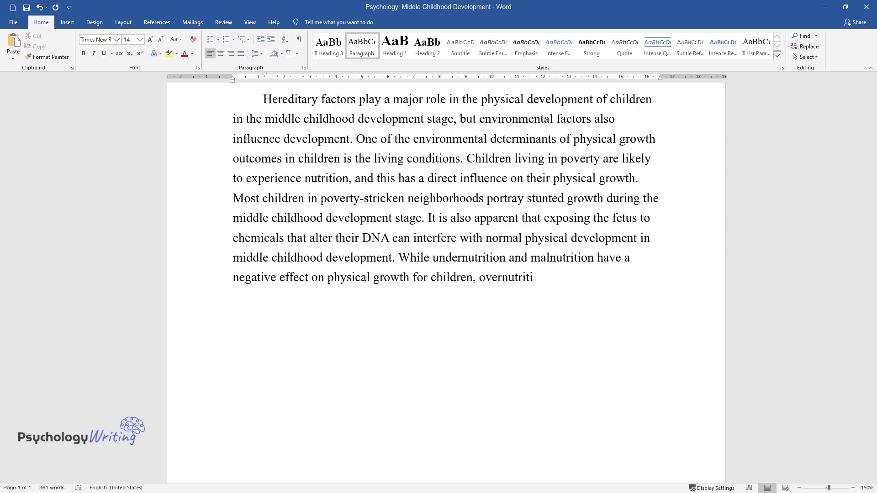
pyautogui.write('on can also alter normal physical growth.')
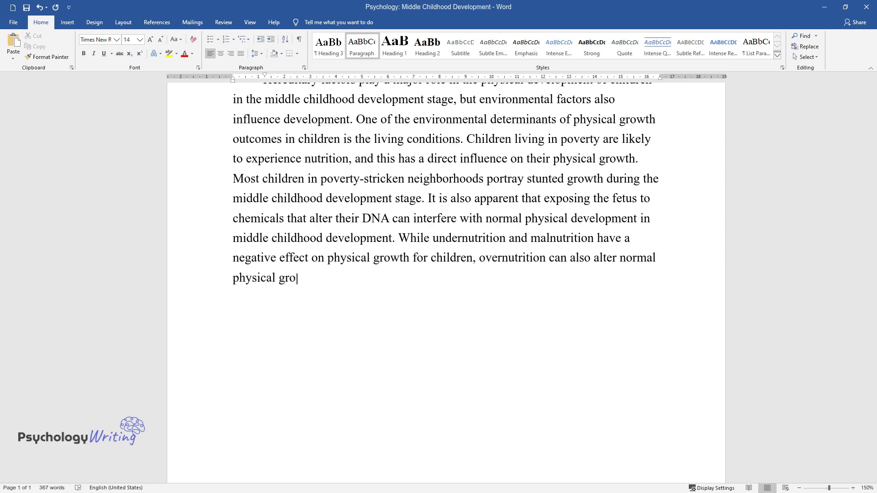
pyautogui.press('Return')
# - Add a 'Cognitive Development' heading with a paragraph on genetics, brain development and inherited intelligence
pyautogui.write('Cognitive')
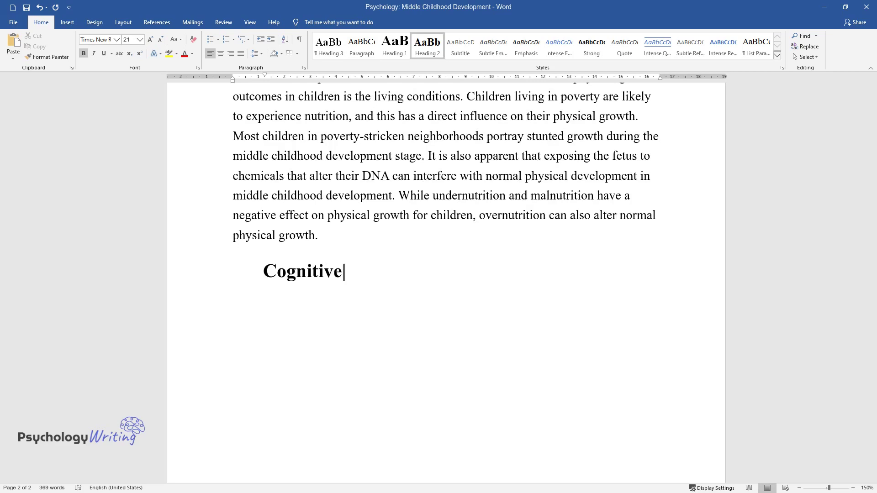
pyautogui.write(' Development')
pyautogui.press('Return')
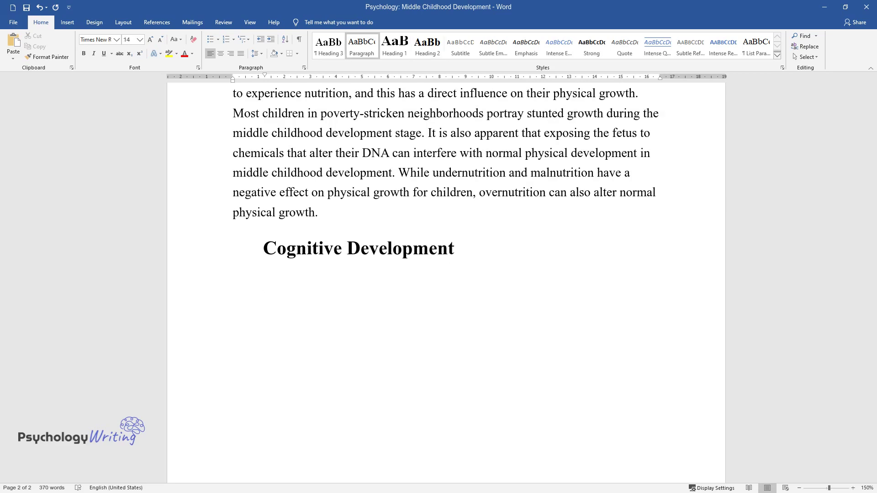
pyautogui.write('Genetic factors of a child influence the healthy development o')
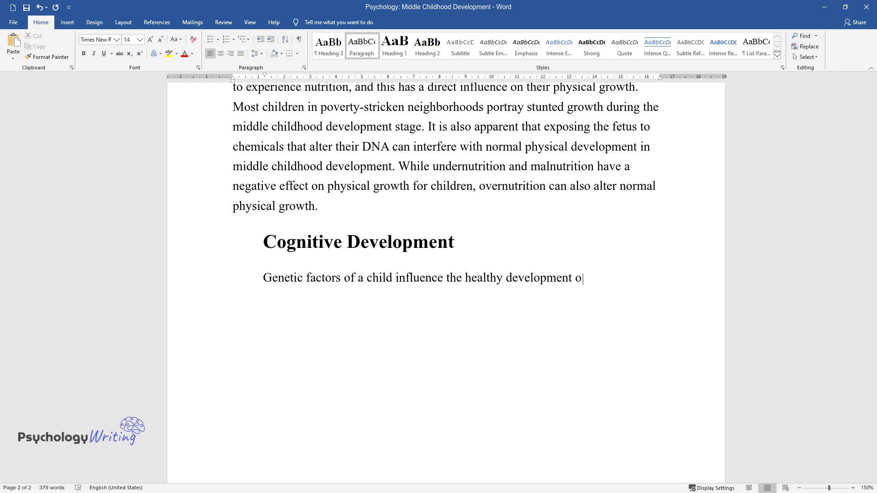
pyautogui.write('f the brain. Cognitive development is facilitated by a healthy brain;')
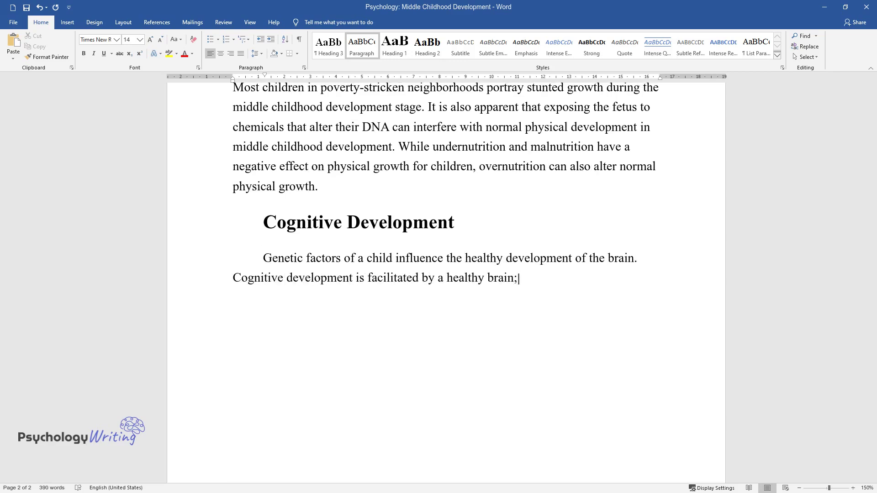
pyautogui.write(' hence, hereditary factors play a major role in determining the spee')
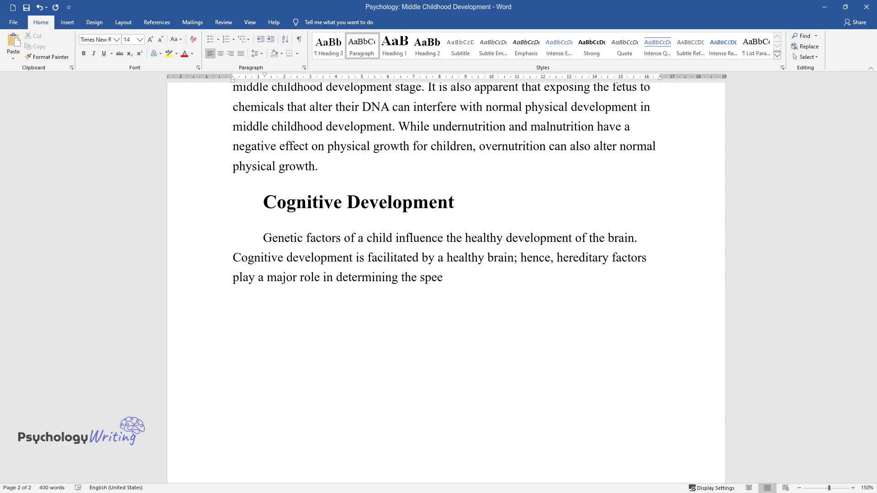
pyautogui.write('d of cognitive development in child')
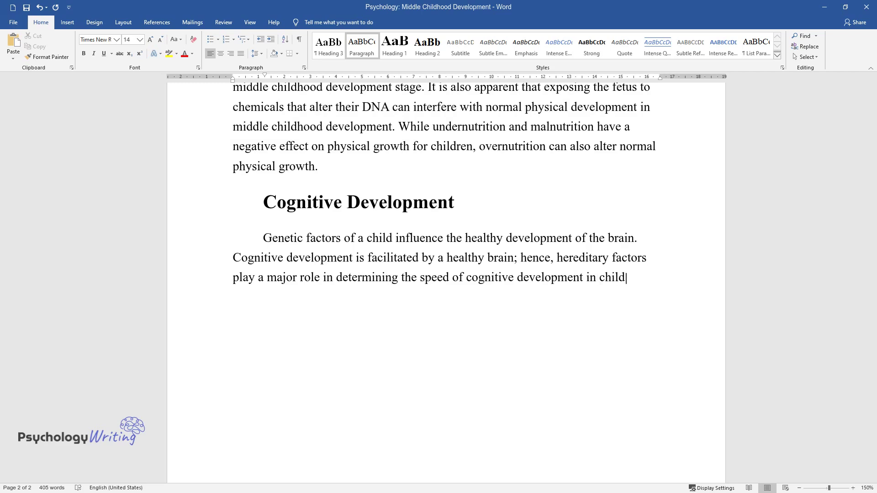
pyautogui.write('ren. Genetic factors may cause abn')
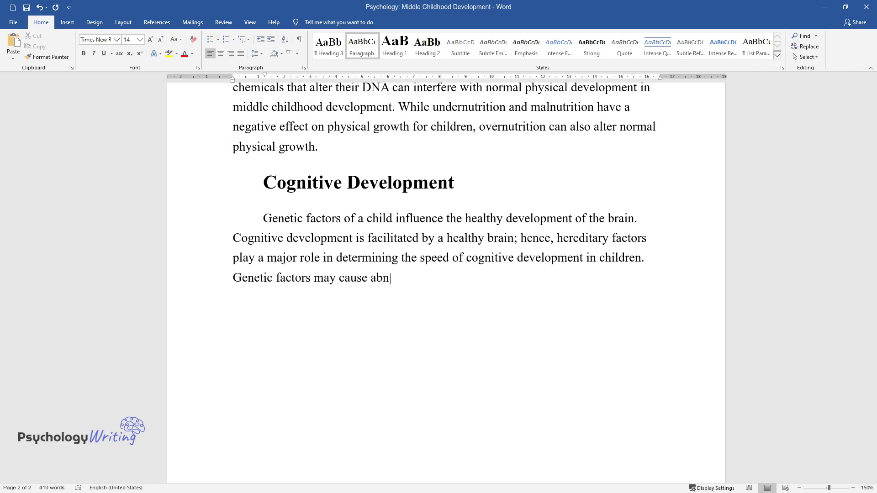
pyautogui.write('ormalities in the cognitive develo')
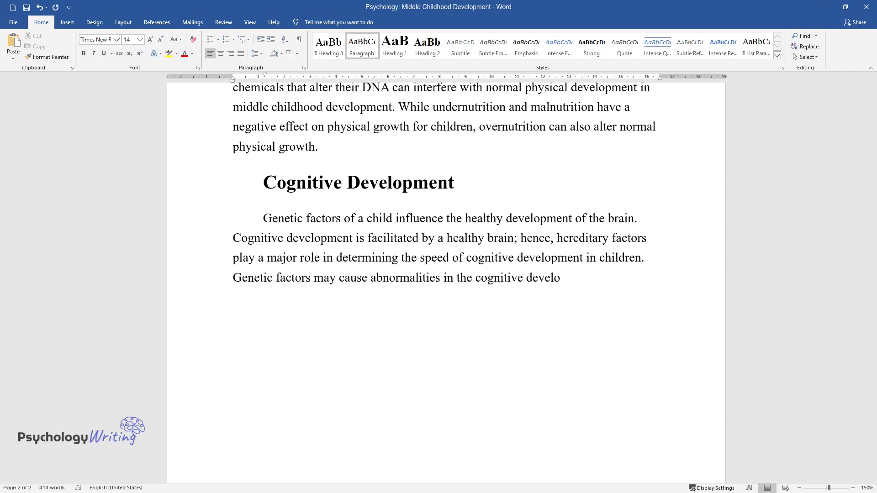
pyautogui.write('pment of a child. Parents with characteristics of high intelligence h')
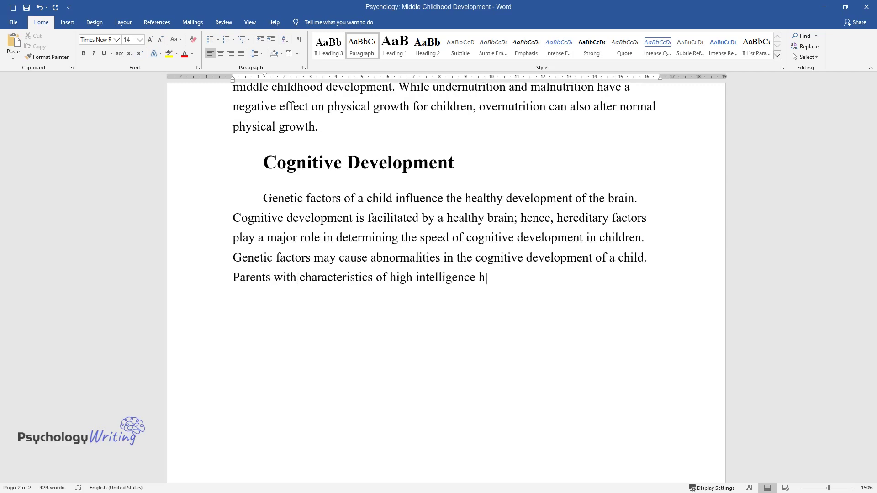
pyautogui.write('ave a high likelihood of having children with high intelligence becau')
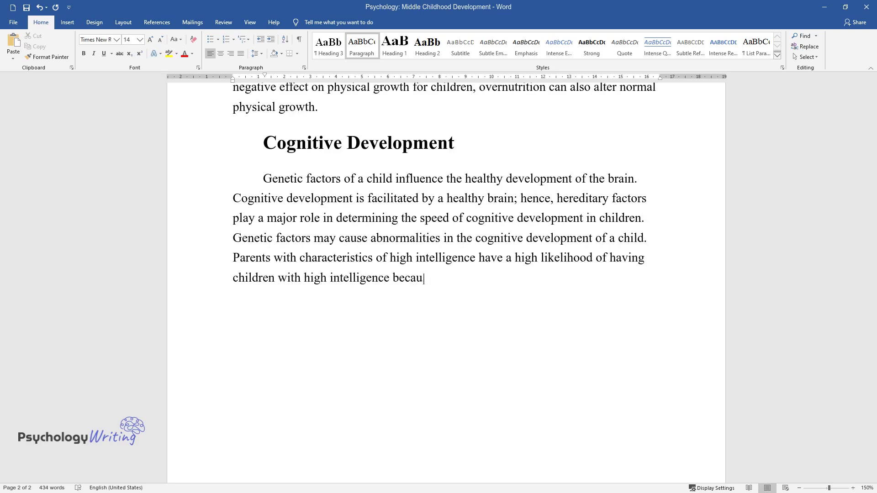
pyautogui.write('se of the genes they pass to their offspring.')
pyautogui.press('Return')
# - Add the paragraph 'This is not always the case…' on genetic disorders slowing learning
pyautogui.write('This is n')
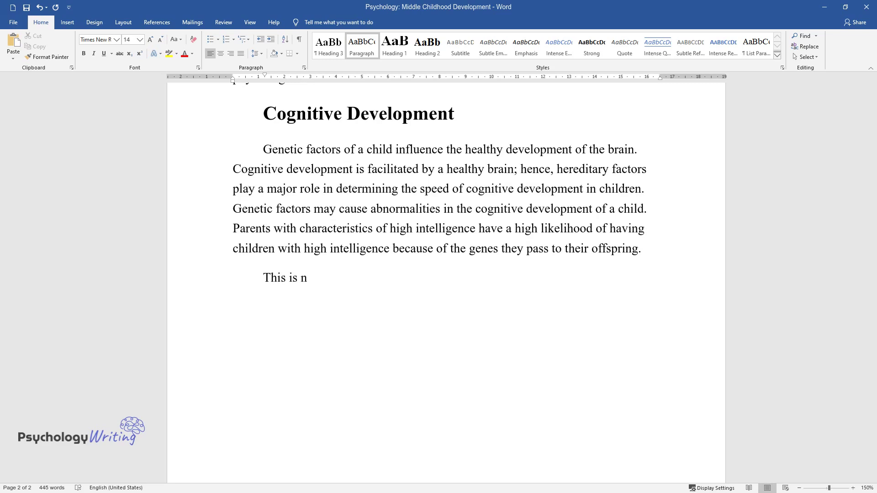
pyautogui.write('ot always the case because some par')
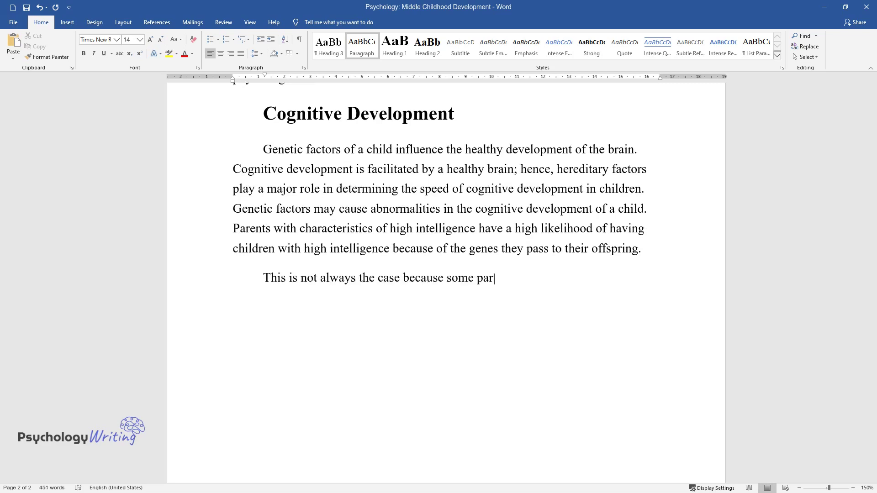
pyautogui.write('ents may have dominant genes of int')
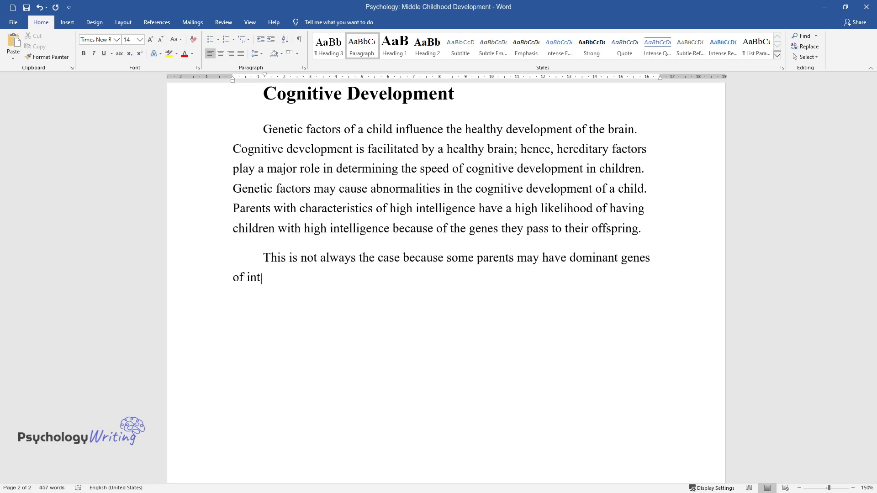
pyautogui.write('elligence, but pass genes of abnormalities in cognitive development to')
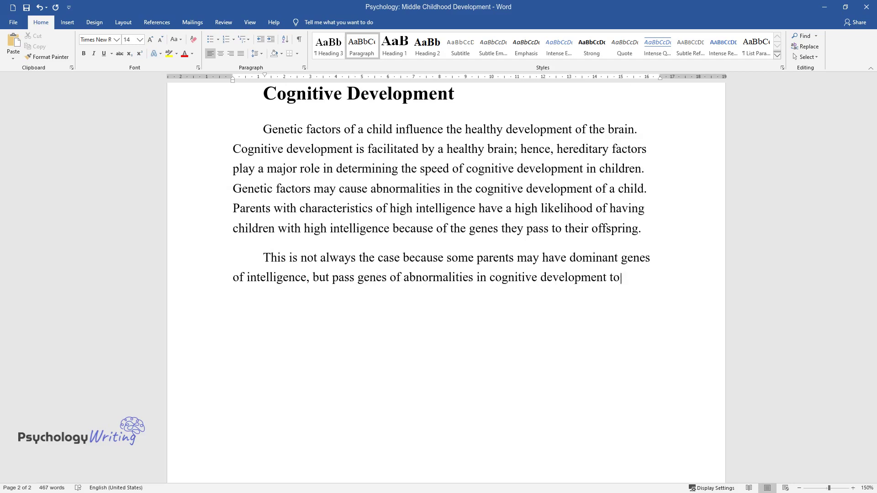
pyautogui.write(' their children. The presence of genetic disorders in children may slo')
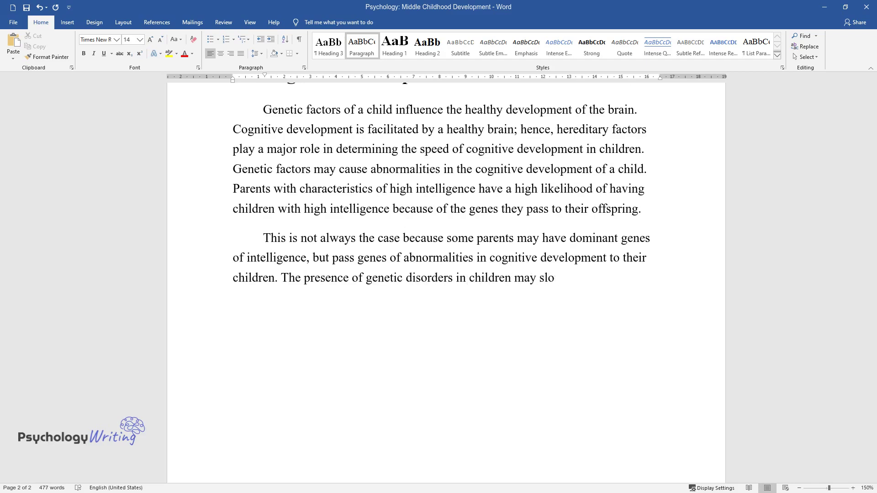
pyautogui.write('w down their learning ability signif')
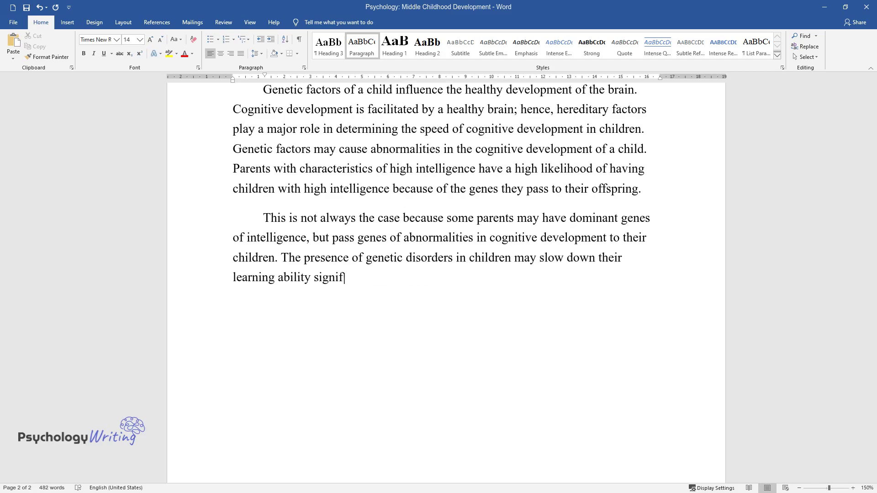
pyautogui.write('icantly in the middle childhood stage of developmen')
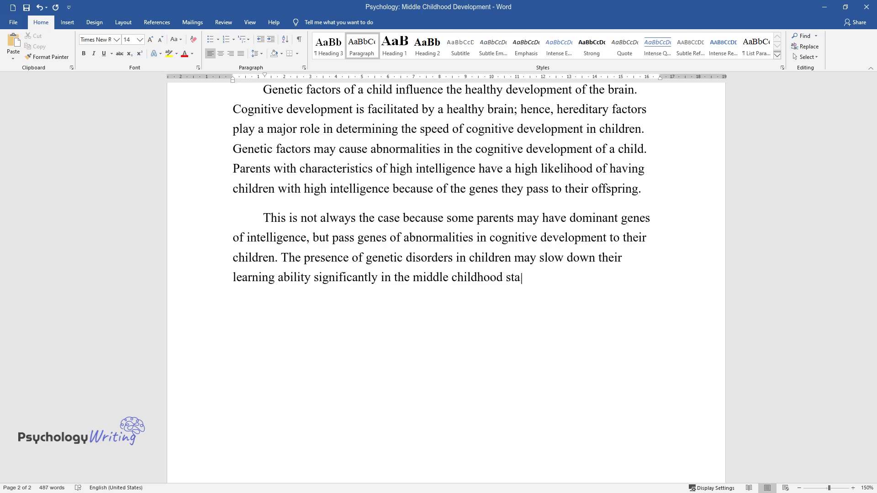
pyautogui.write('particularly manifested because at this stage; most children stop spend')
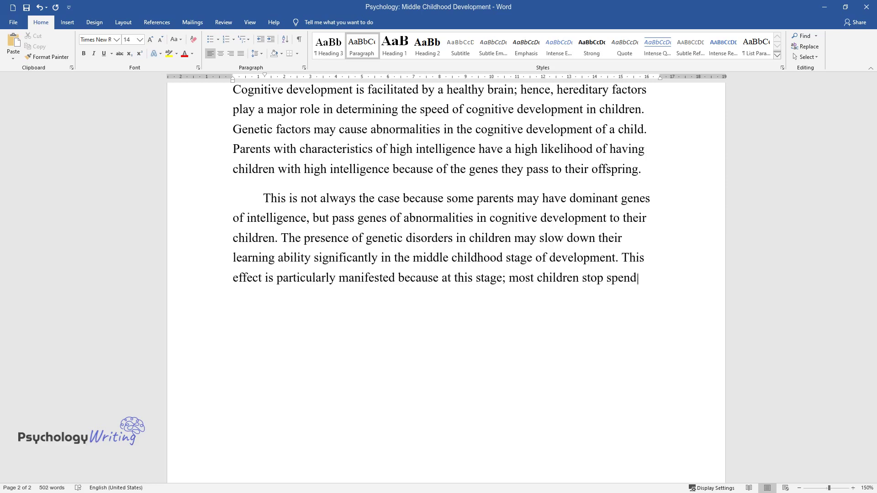
pyautogui.write('ing more time with their parents an')
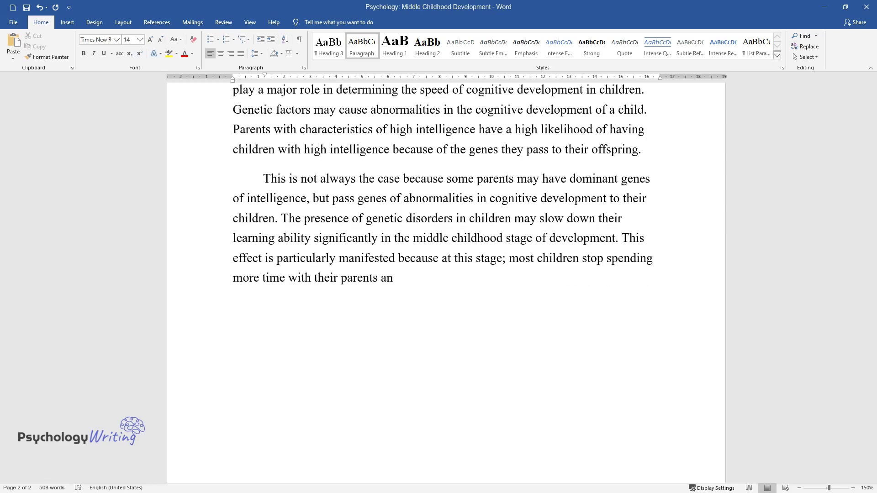
pyautogui.write('d guardians; thus, learning starts')
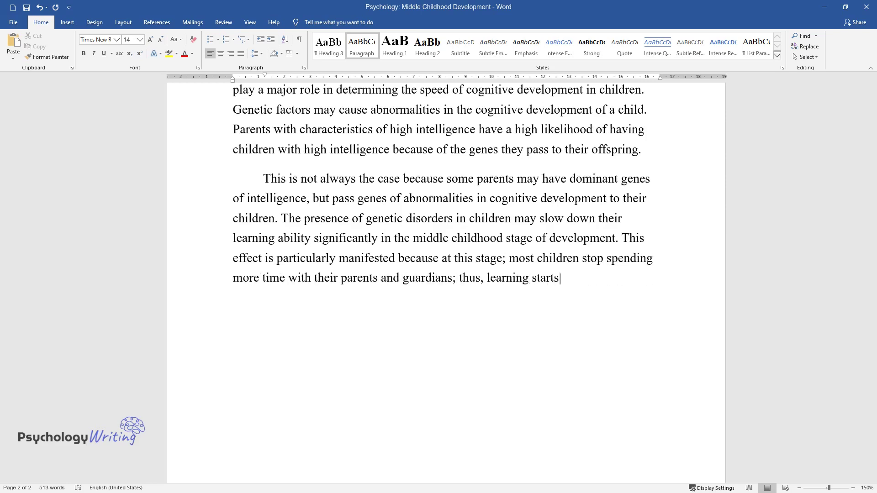
pyautogui.write(' depending on their individual abilities.')
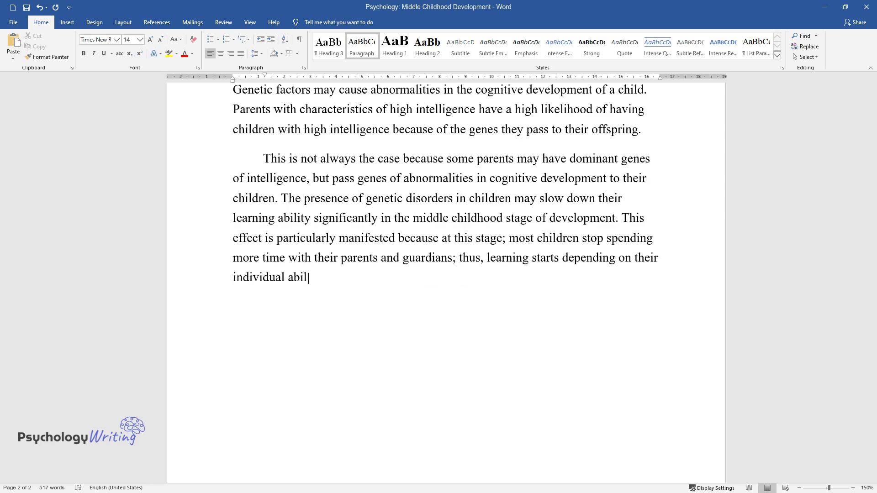
pyautogui.press('Return')
# - Add a paragraph arguing that ample daily learning time speeds children's cognitive milestones
pyautogui.write('The envir')
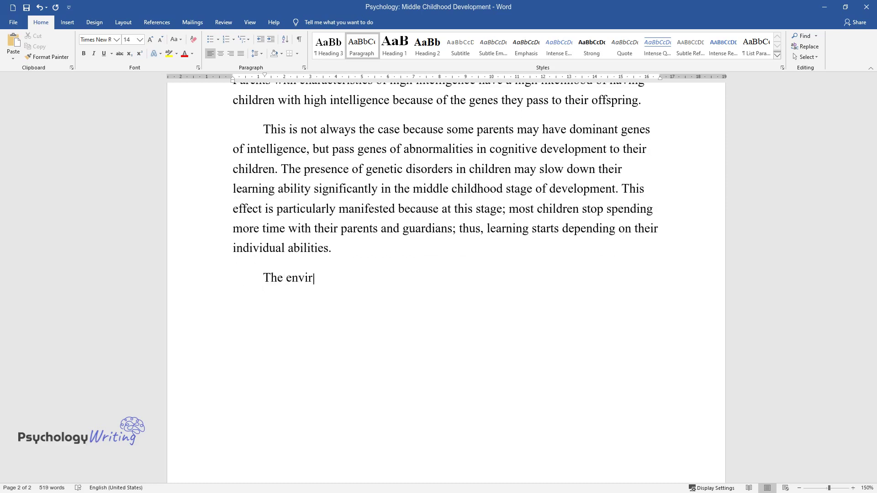
pyautogui.write('onment subjected to a child in his o')
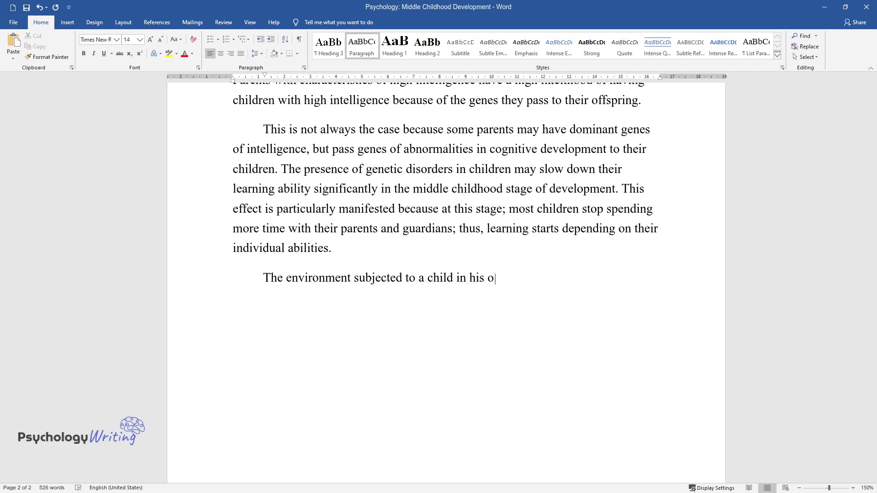
pyautogui.write('r her middle childhood development st')
pyautogui.write('age is a major determinant ')
pyautogui.write('of his or ')
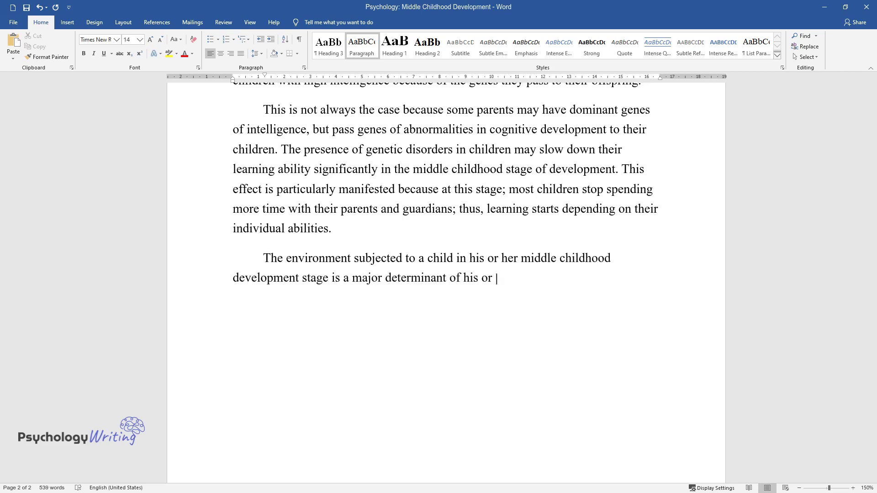
pyautogui.write('her cognitive development. One of th')
pyautogui.write('e environmental factors tha')
pyautogui.write('t affect ')
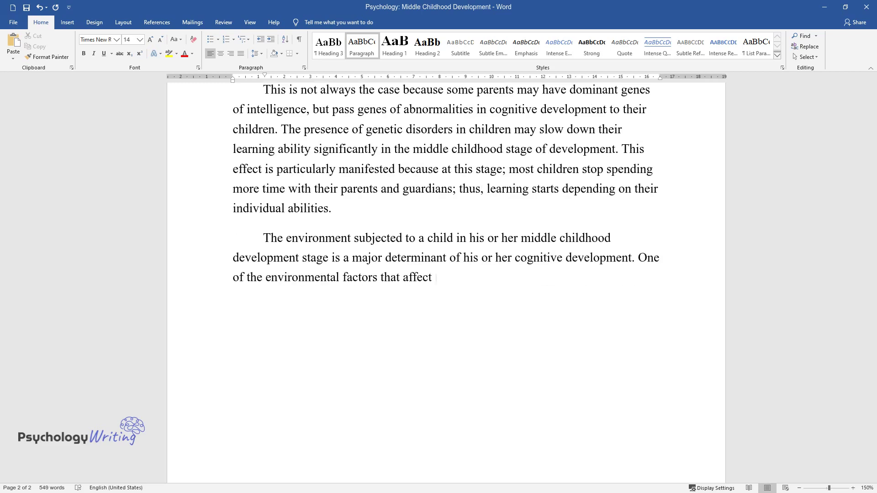
pyautogui.write('healthy cognitive development is the')
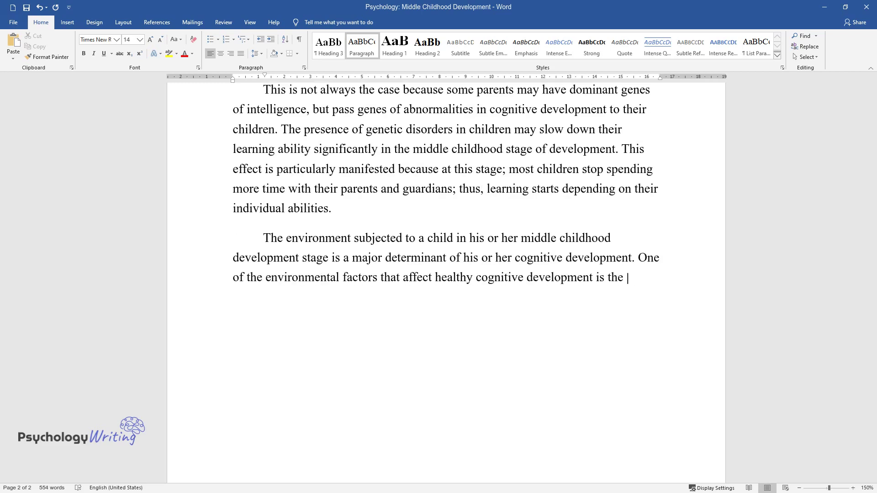
pyautogui.write(' amount of time the child is exposed ')
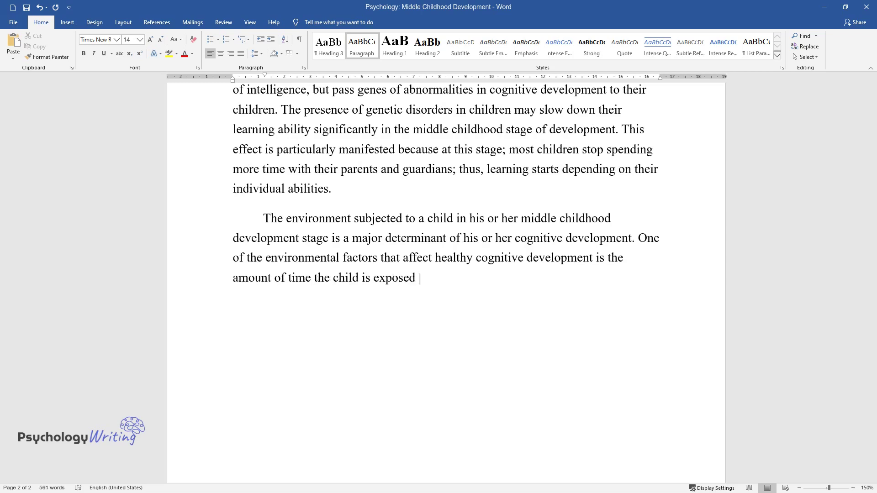
pyautogui.write('to learning. Children who are provid')
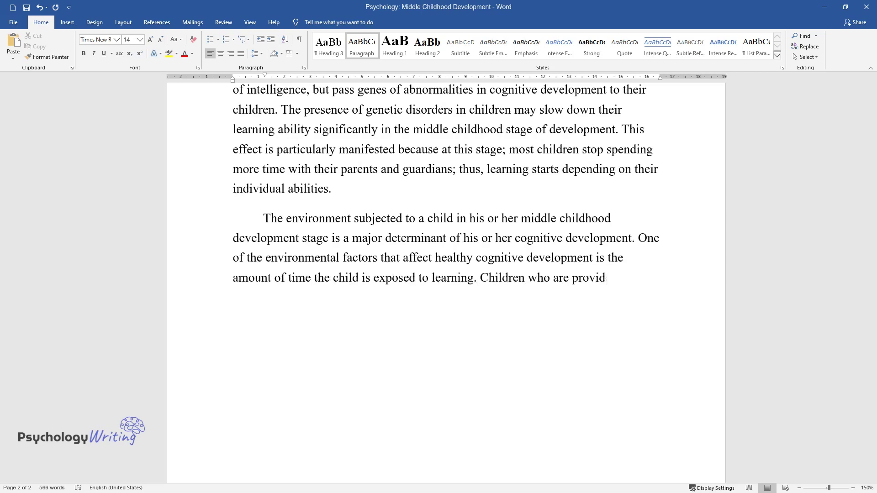
pyautogui.write('ed with ample time to learn on a daily basis are likely to attain milesto')
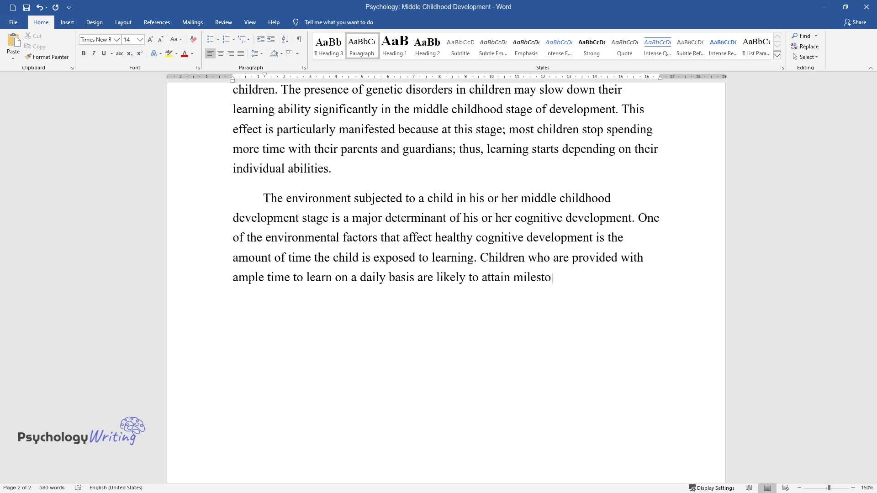
pyautogui.write('nes in cognitive developmen')
pyautogui.write('t faster than their counterparts who spend le')
pyautogui.write('ss time learning.')
pyautogui.press('Return')
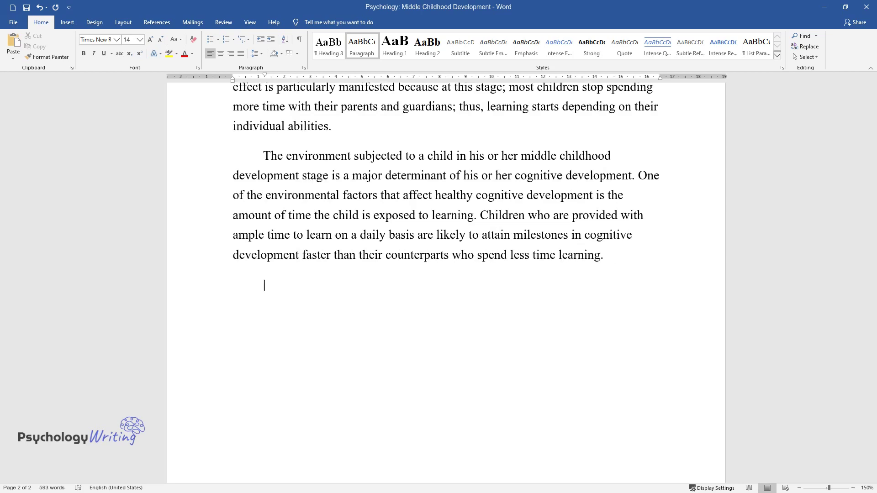
# - Finish the observation-learning paragraph on educational toys and games, then add the 'Social, Moral, and Personality Development' heading
pyautogui.write('Children in the middle childhood d')
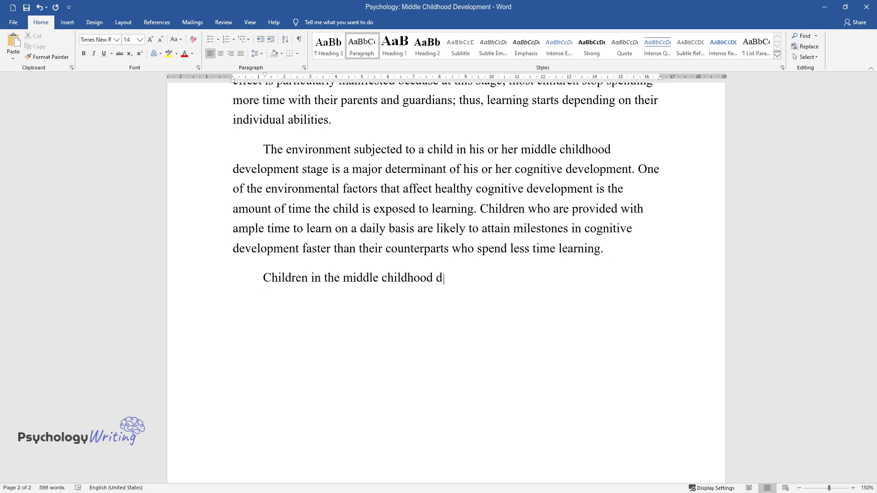
pyautogui.write('evelopment stage learn many skills t')
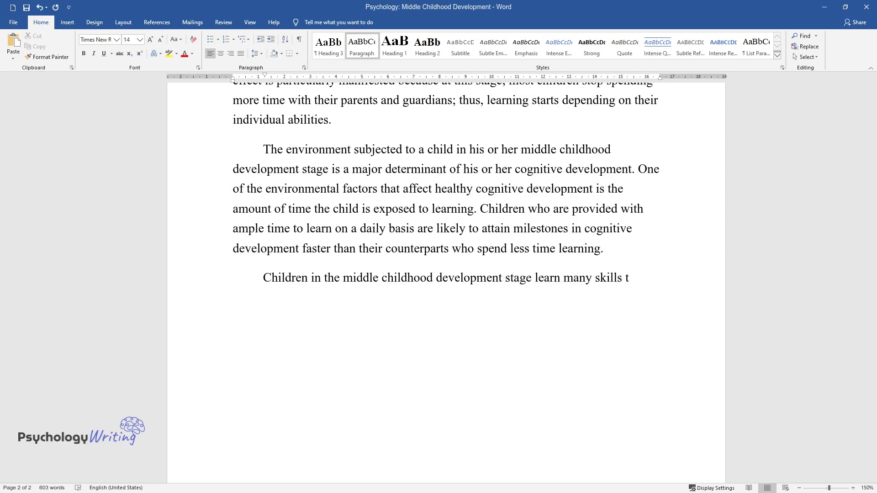
pyautogui.write('hrough observation; hence, the kind ')
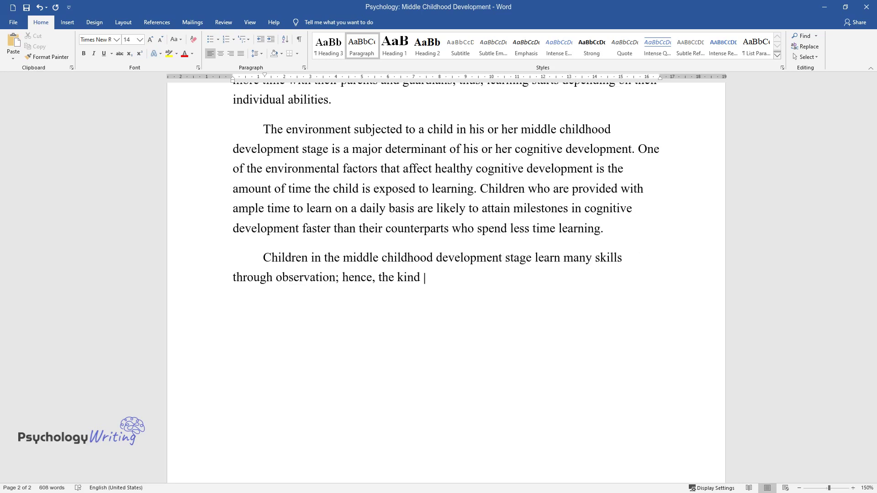
pyautogui.write('of people around them and their resp')
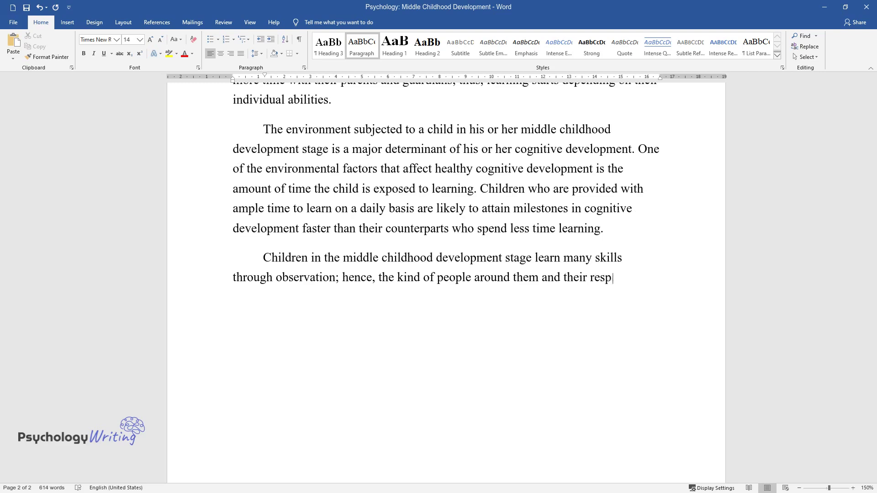
pyautogui.write('ective actions influence cognitive d')
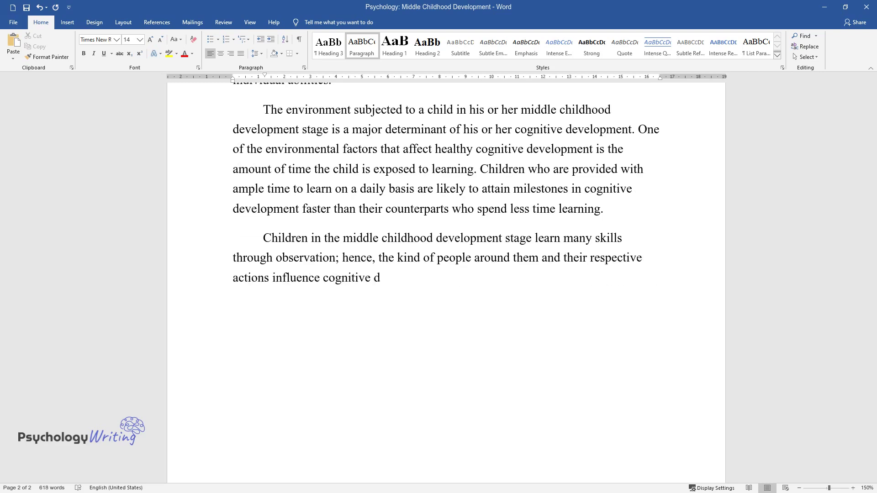
pyautogui.write('evelopment. For instance, children w')
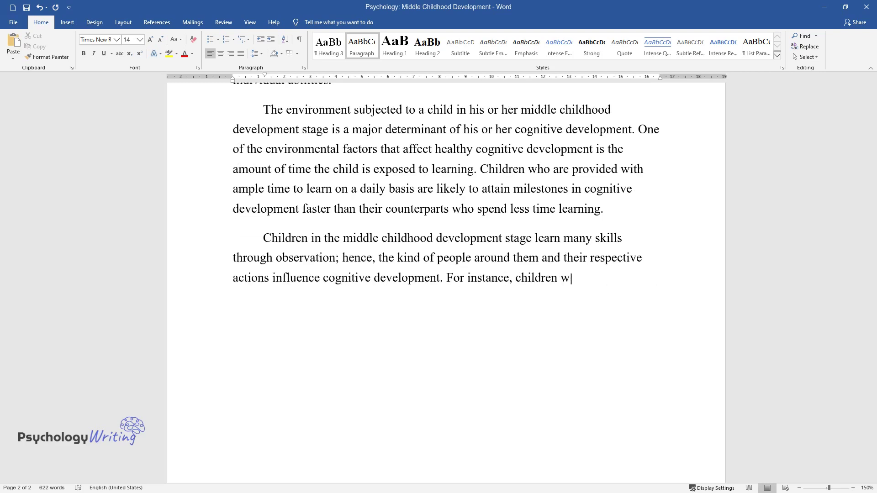
pyautogui.write('ho interact more often with other c')
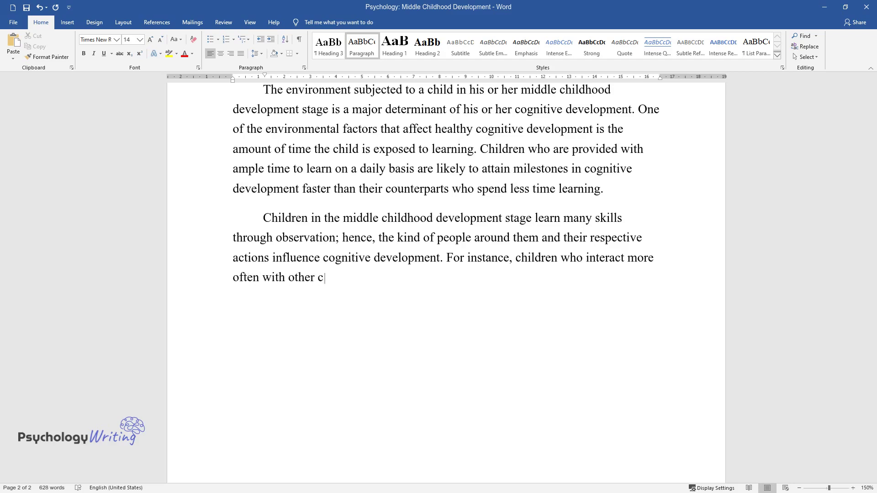
pyautogui.write('hildren at schools are likely to por')
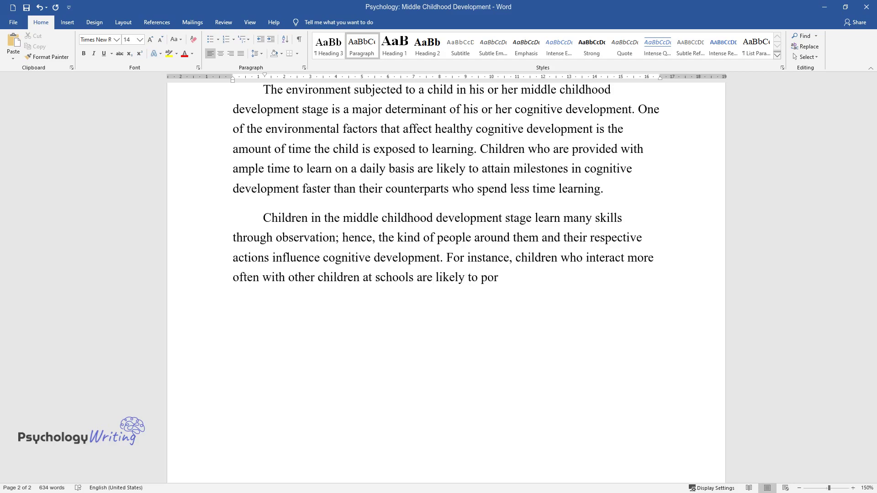
pyautogui.write('tray healthier cognitive learning th')
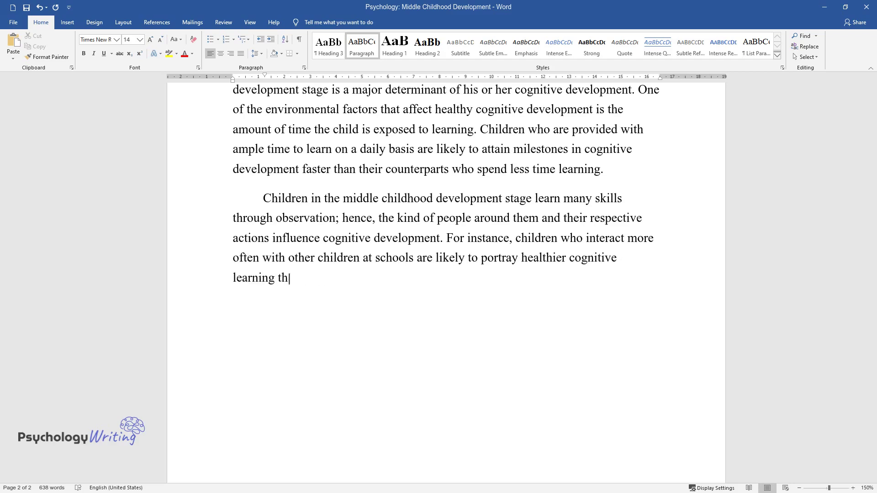
pyautogui.write('an their counterparts who learn fro')
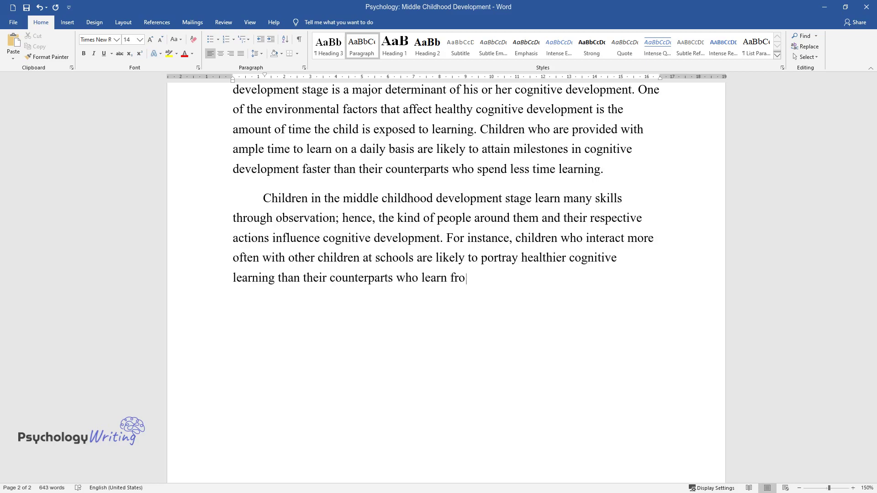
pyautogui.write('m home. This is because the school e')
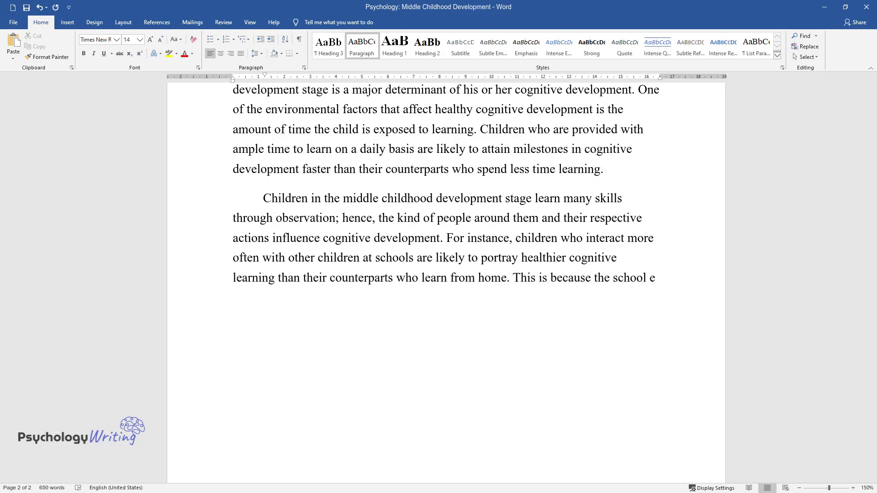
pyautogui.write('nvironment fosters the development o')
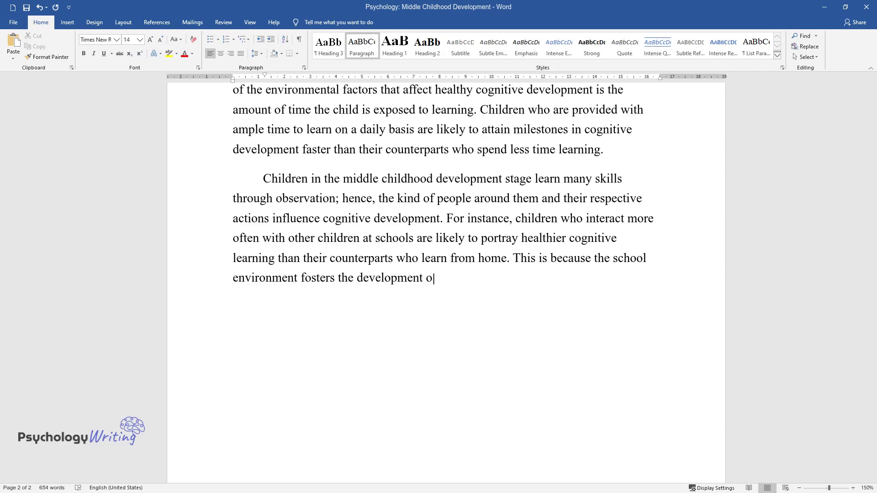
pyautogui.write('f the curiosity to learn. Interactions with parents and guardi')
pyautogui.write('ans on a')
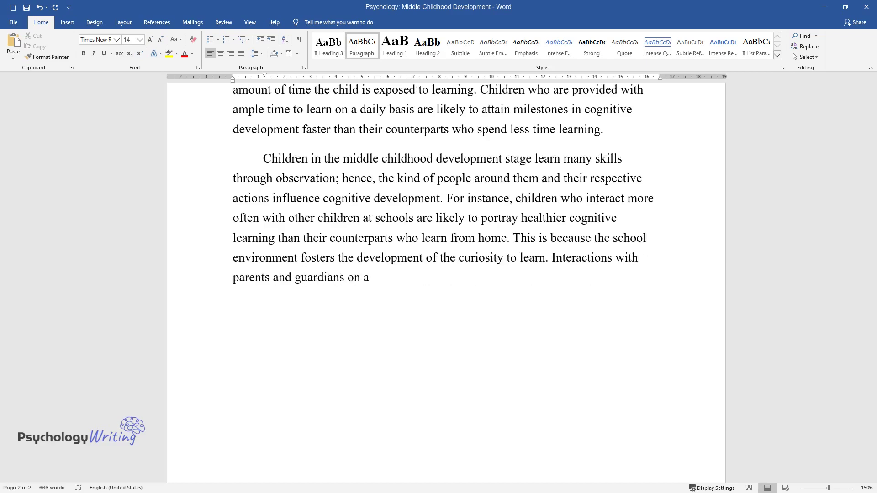
pyautogui.write(' learning perspective are also attributed to positive cognitive development for c')
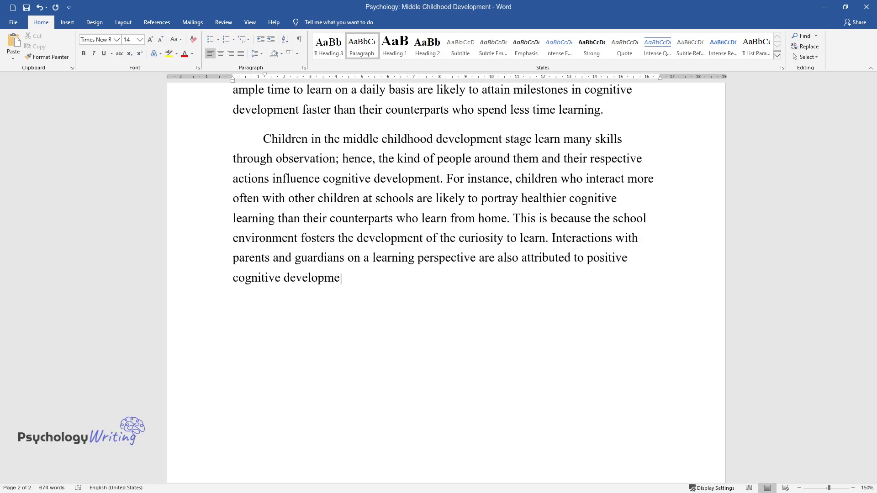
pyautogui.write('hildren. It is important to')
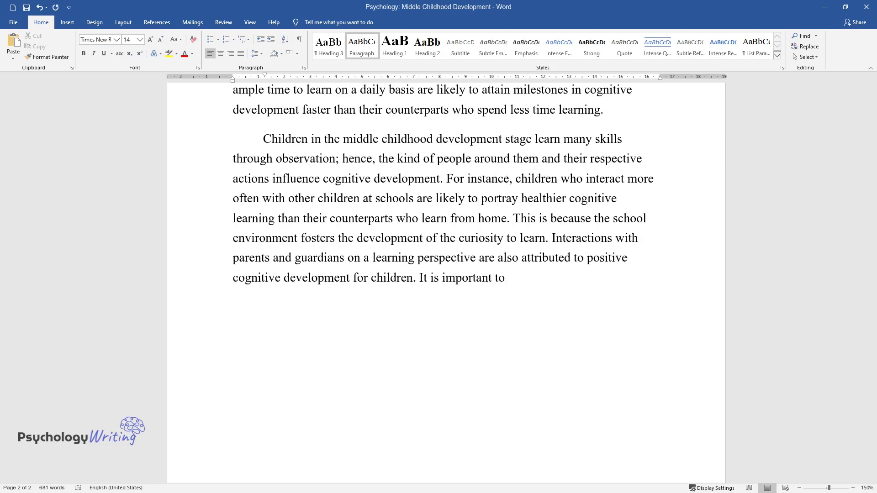
pyautogui.write(' develop a learning environment at home to trigger curiosity in children. It is important to ensure that the learnin')
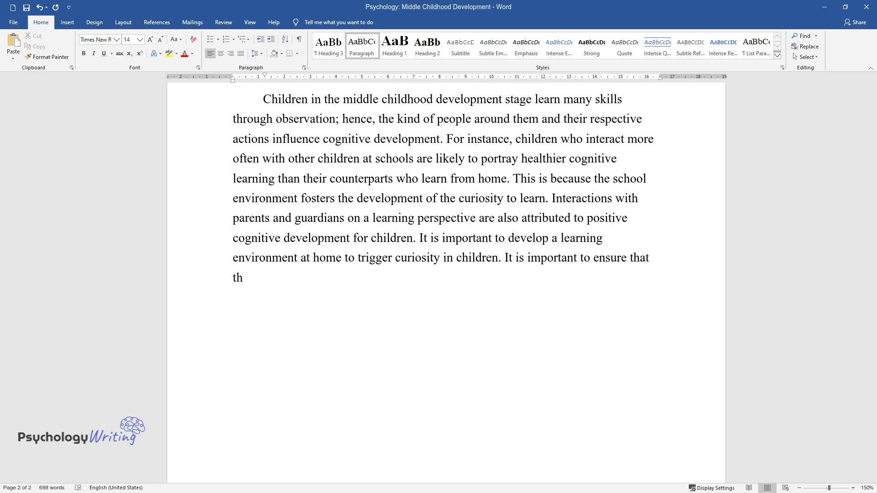
pyautogui.write('g environment at home foste')
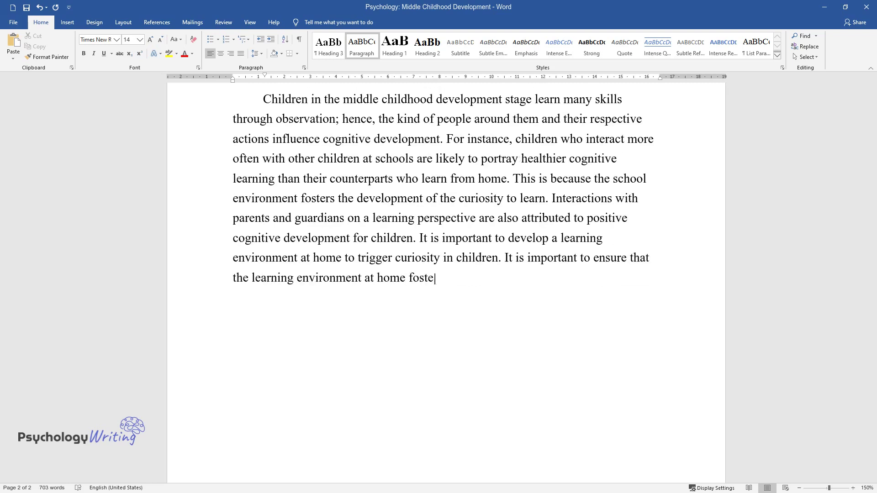
pyautogui.write('rs positive cognitive development, a')
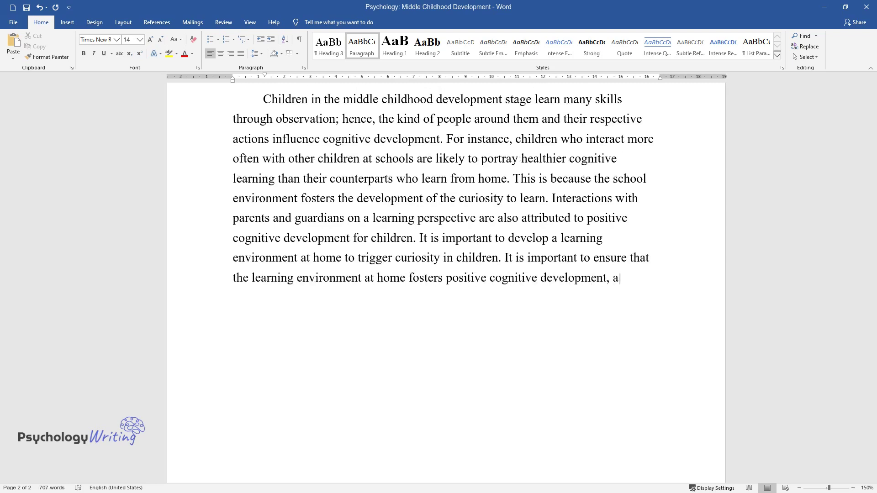
pyautogui.write('nd this can be actualized by facilit')
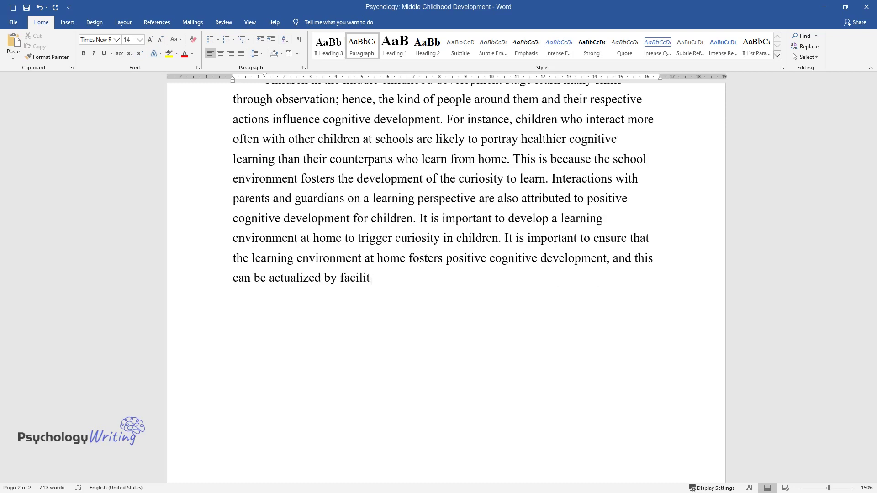
pyautogui.write('ating educational toys and games.')
pyautogui.press('Return')
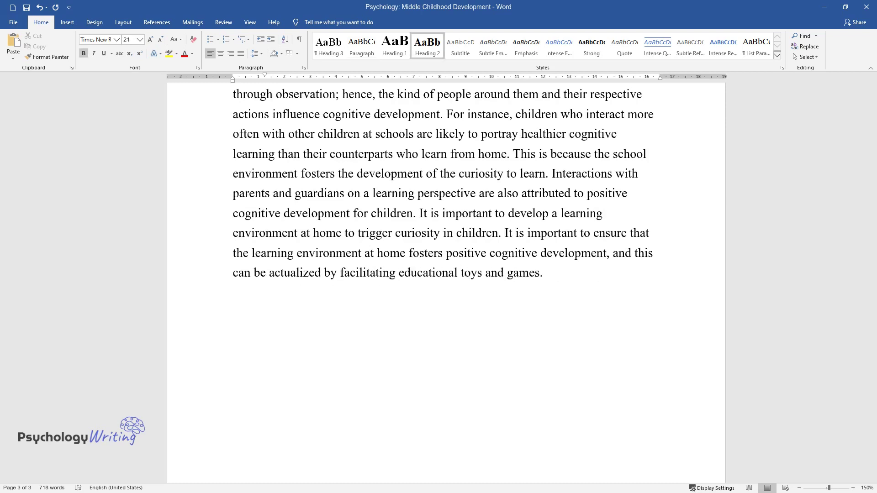
pyautogui.write('Social, Moral')
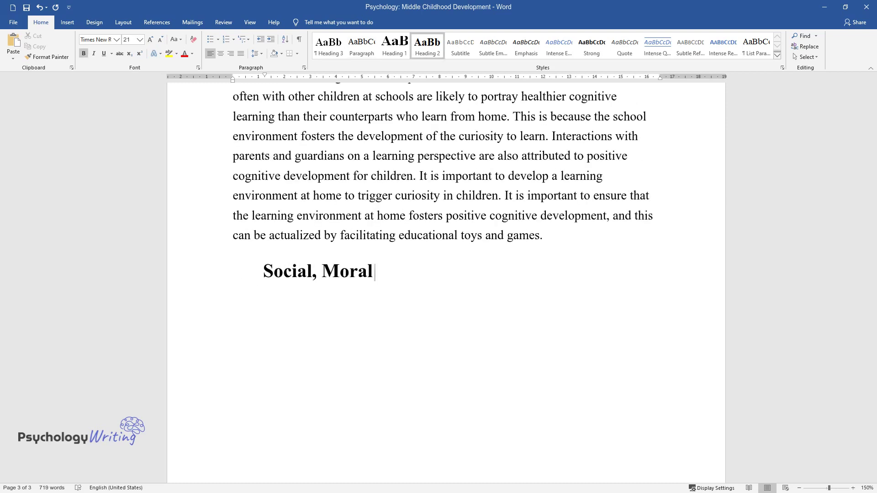
pyautogui.write(', and Personality Deve')
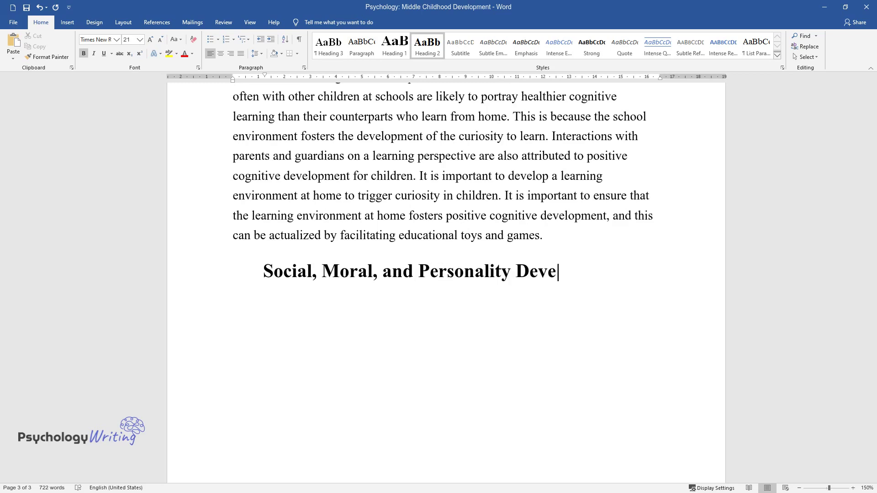
pyautogui.write('lopment')
pyautogui.press('Return')
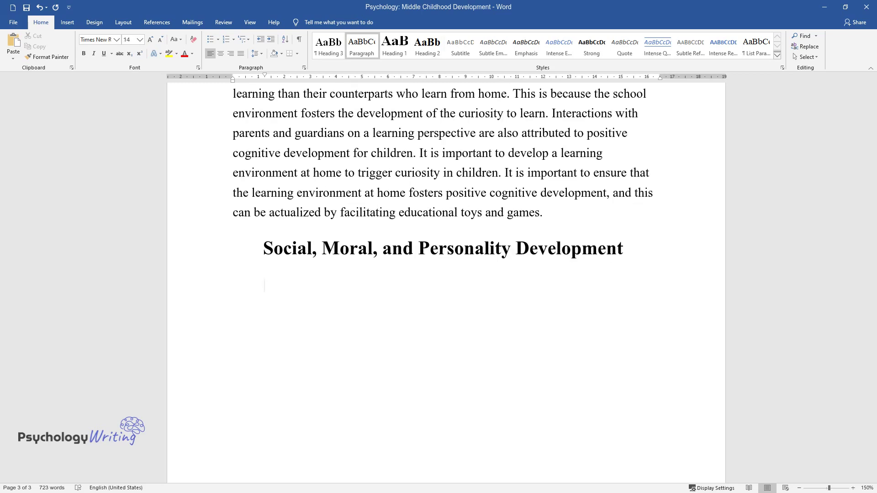
# - Write the opening social-development paragraph, ending with Piaget's view on morals and personalities
pyautogui.write('Personality, moral, and social dev')
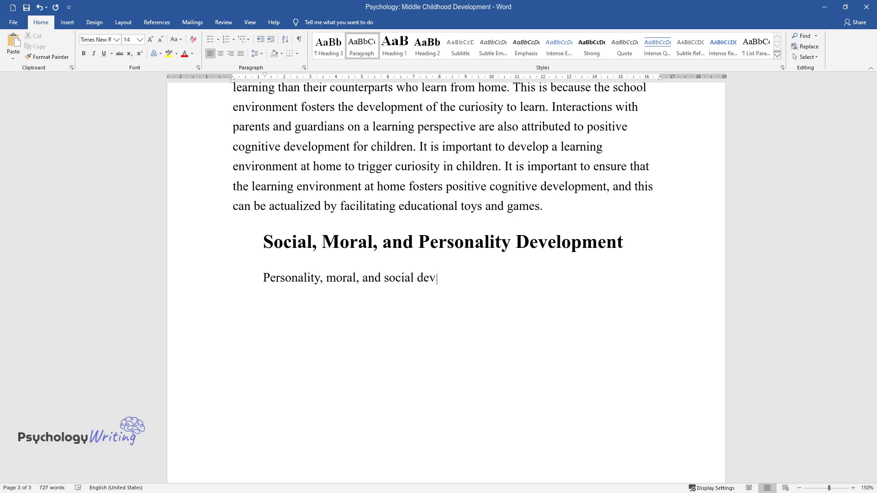
pyautogui.write('elopment are some of the milestones')
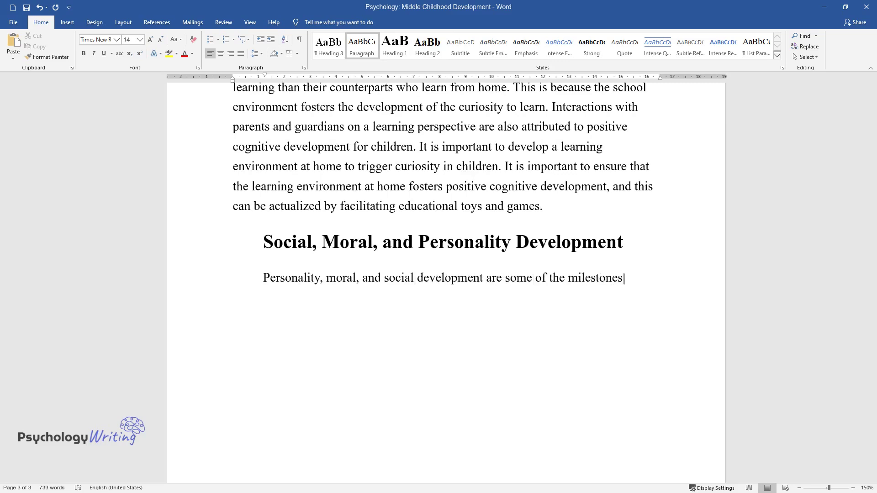
pyautogui.write(' for children in the middle childho')
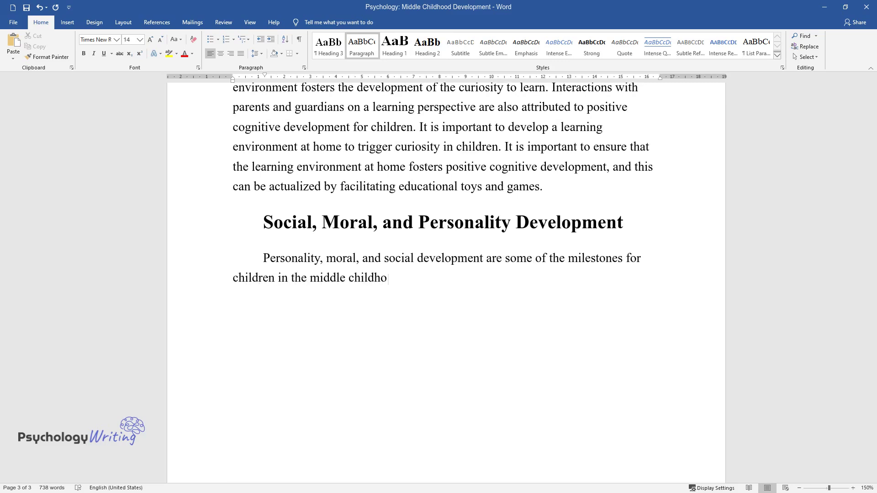
pyautogui.write('od development stage. These factors')
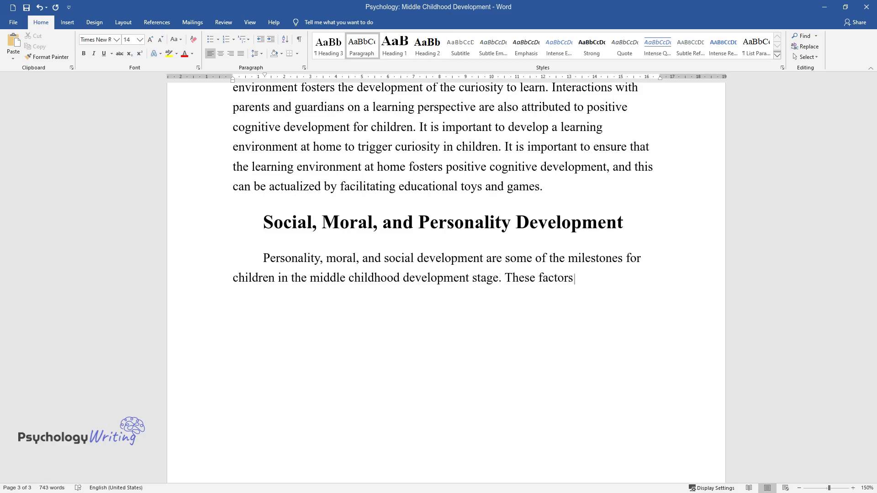
pyautogui.write(' include the nature of the')
pyautogui.write(' social e')
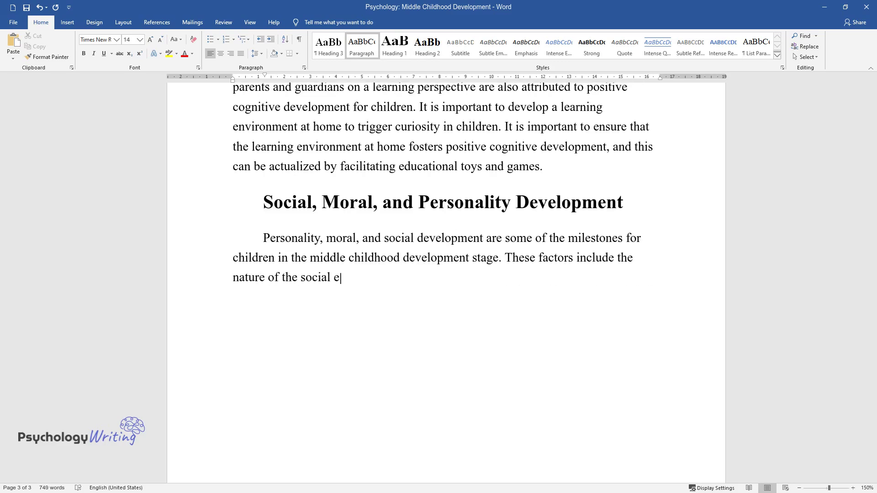
pyautogui.write('nvironment, level of cognitive deve')
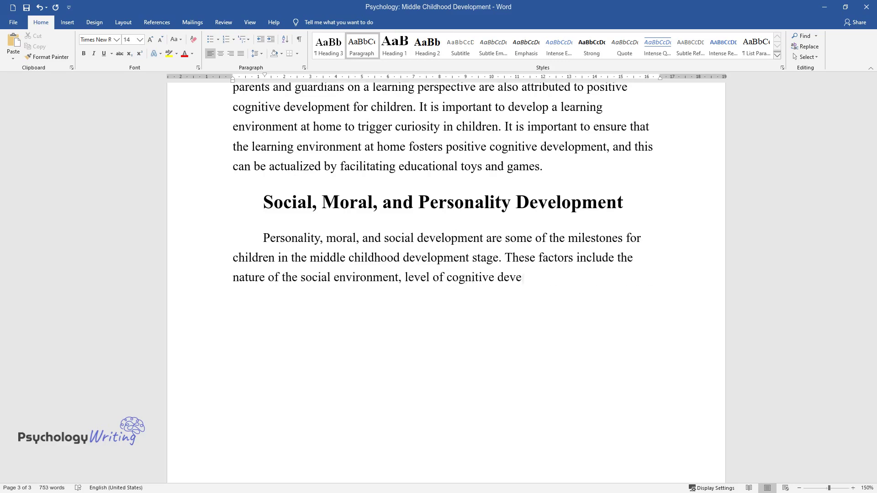
pyautogui.write('lopment, and genetic eleme')
pyautogui.write('nts. Chil')
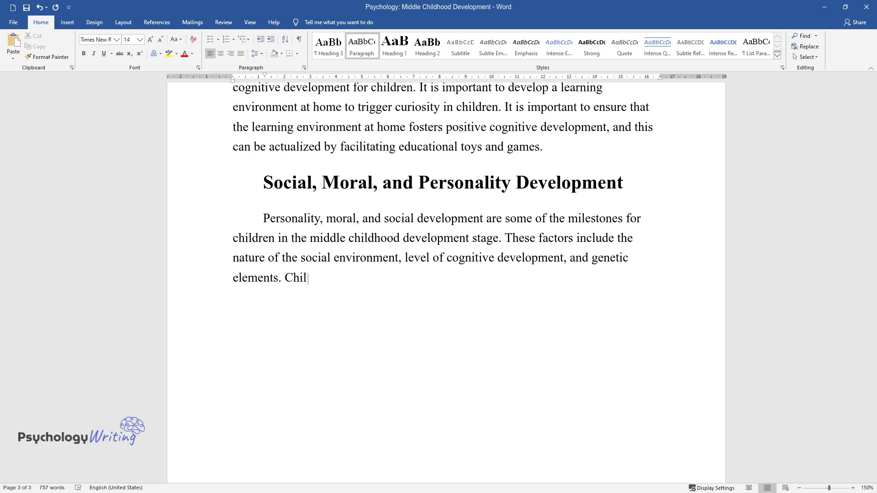
pyautogui.write('dren develop patterns of behaviors')
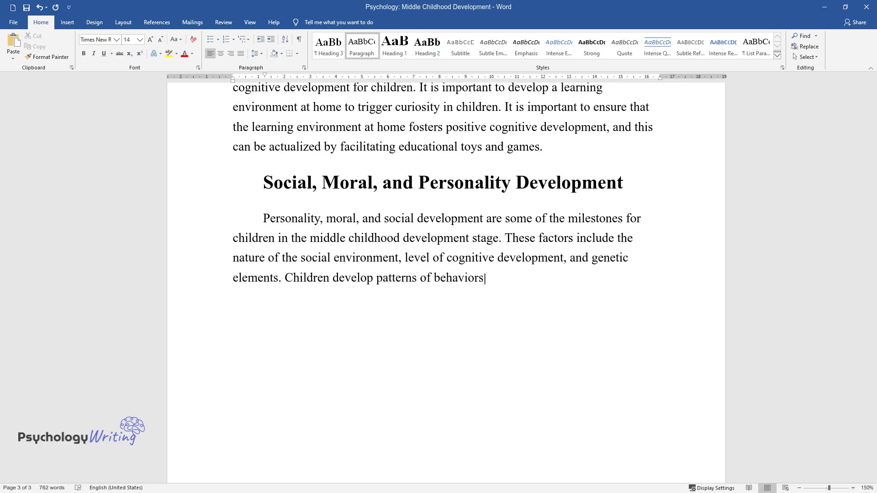
pyautogui.write(' based on the social interactions t')
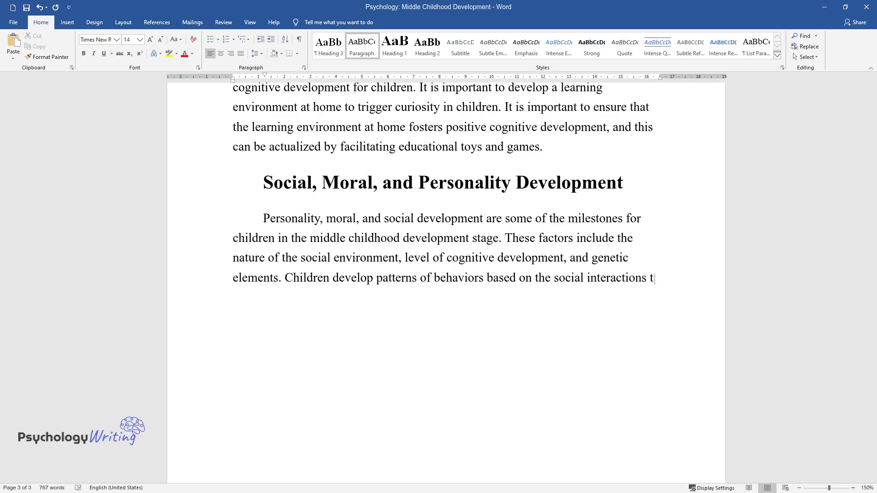
pyautogui.write('hey experience. Children are likely')
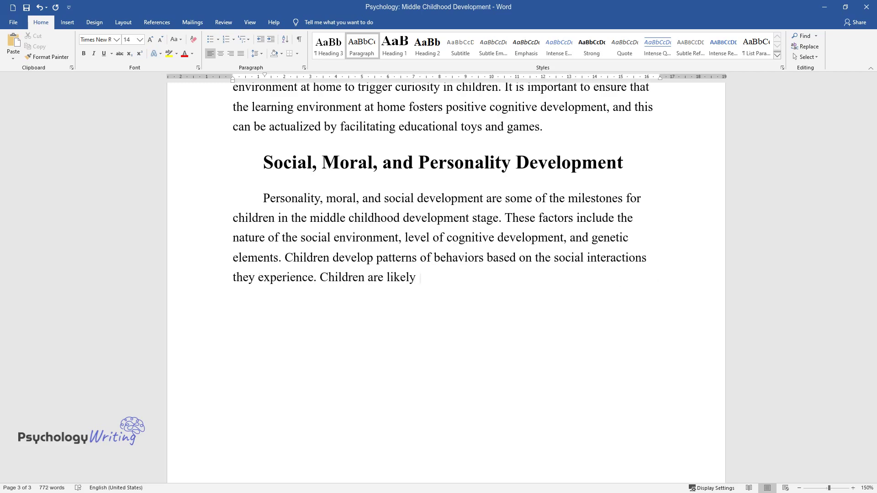
pyautogui.write(' to learn from observation and the g')
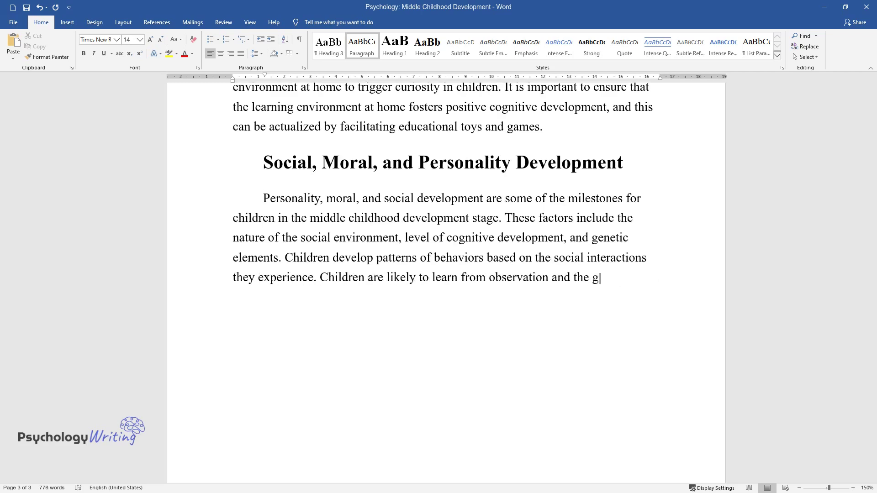
pyautogui.write('uidance of their caregivers at this stage of development; hence, the children reflect the morals of the people aro')
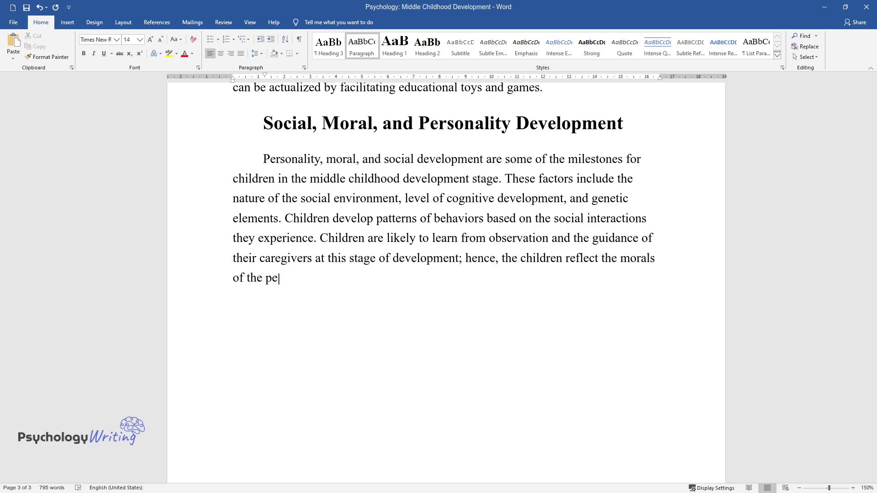
pyautogui.write('und them. According to Piag')
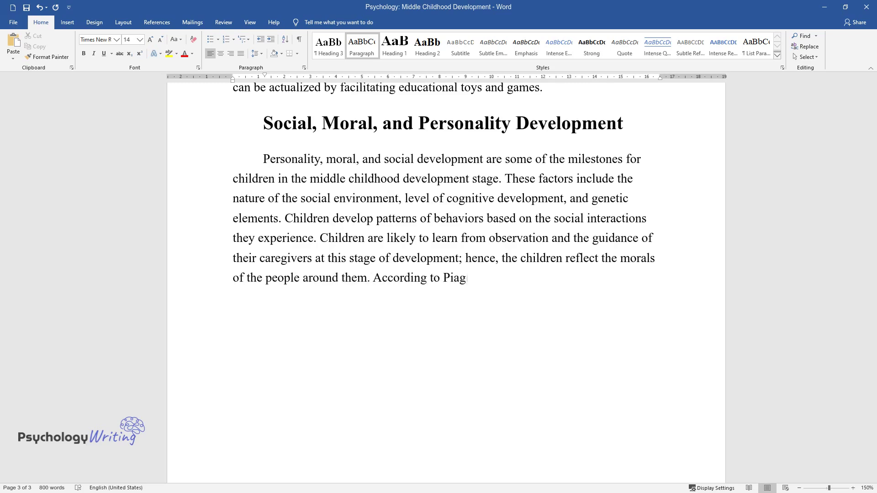
pyautogui.write('et’s theory of development, childre')
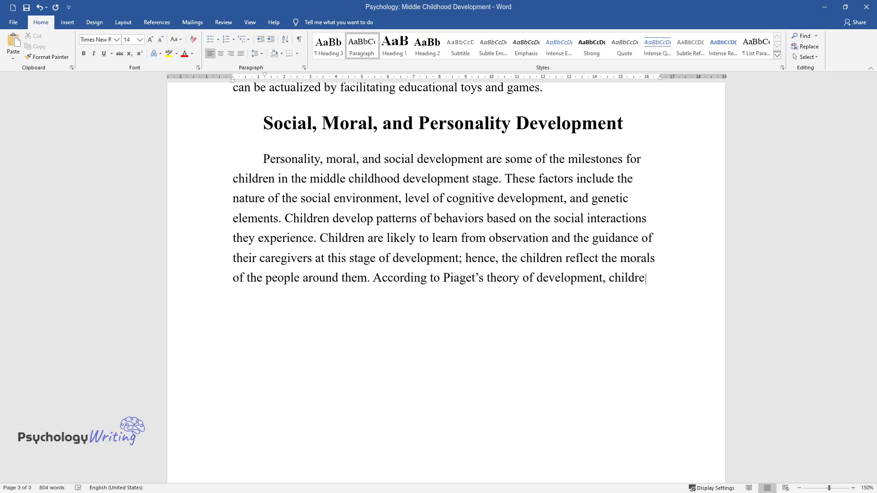
pyautogui.write('n start developing morals and perso')
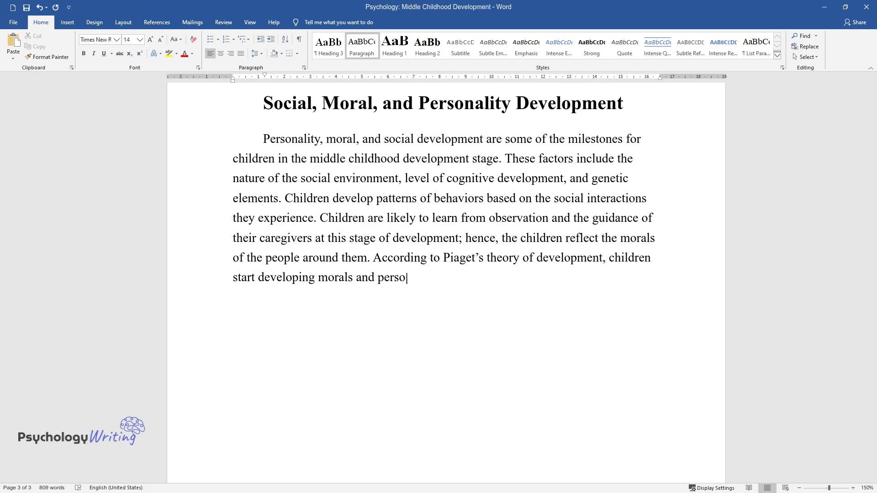
pyautogui.write('nalities in the middle childhood de')
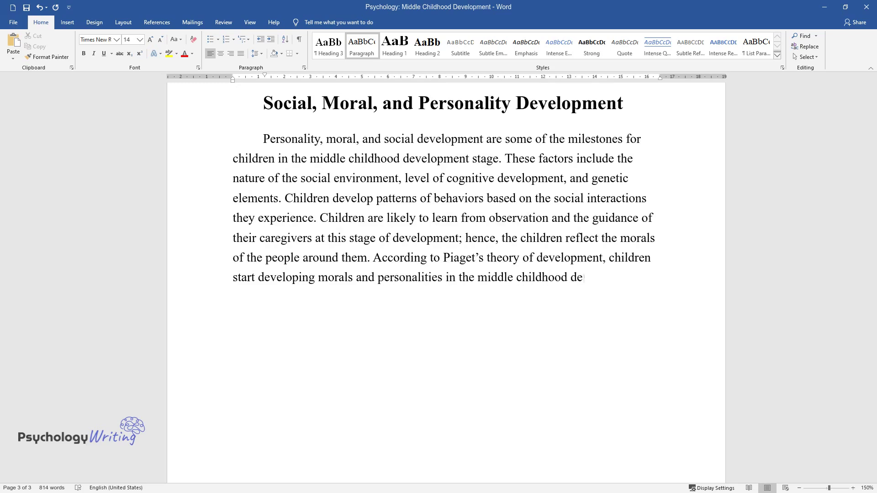
pyautogui.write('velopment stage.')
pyautogui.press('Return')
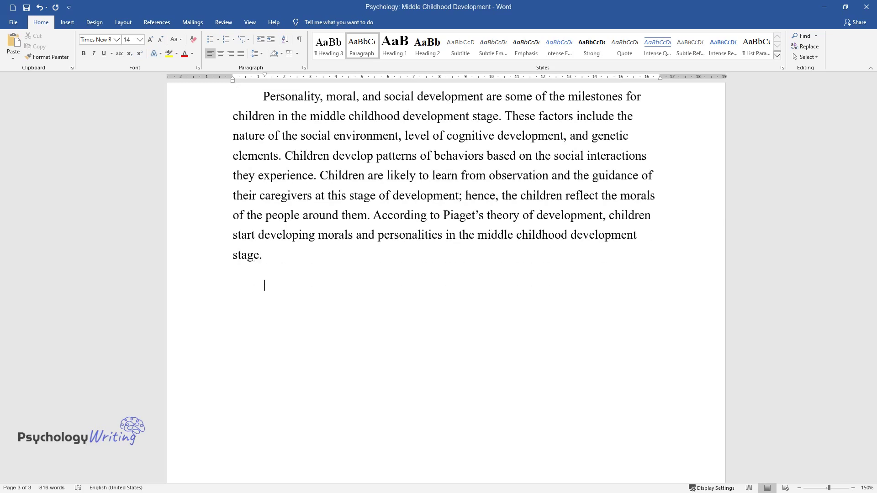
# - Write one paragraph on the concrete operational stage and one on Erikson's industry vs. inferiority
pyautogui.write('This stage falls under the conc')
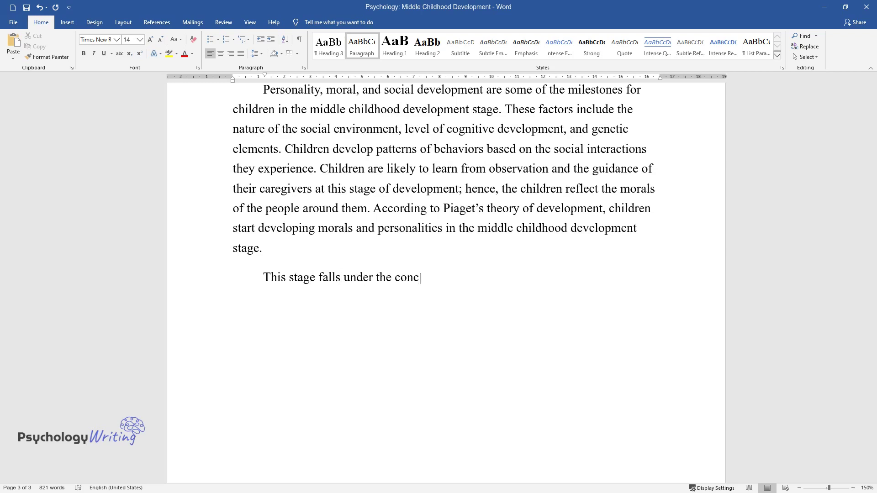
pyautogui.write('rete operational stage, whereby children start developing logical thoughts and considering what people think about them. The social interaction be')
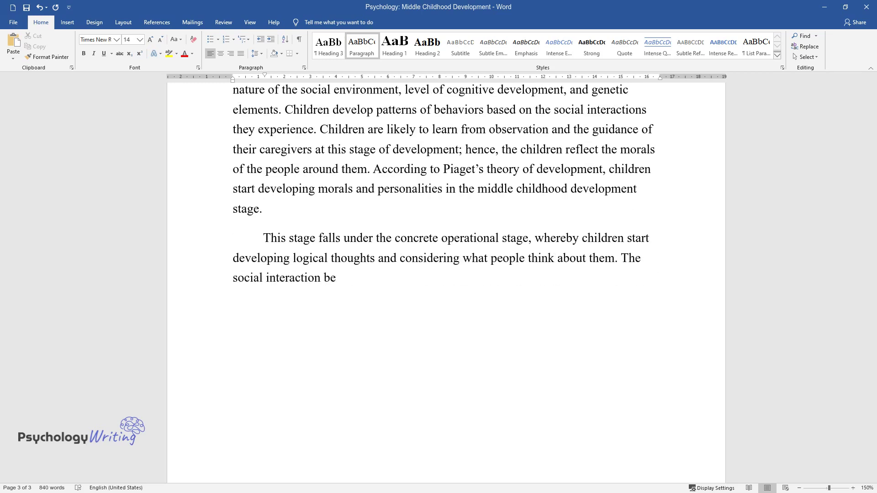
pyautogui.write('tween children and their guardians e')
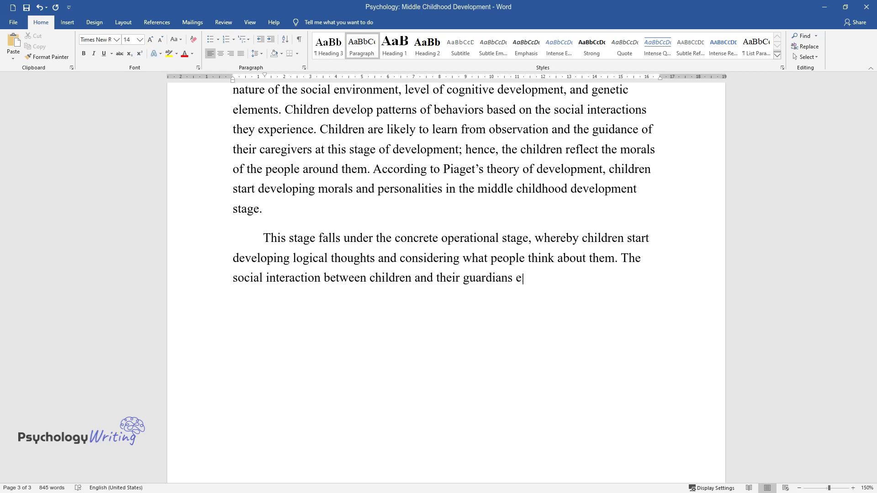
pyautogui.write('nables them to learn to con')
pyautogui.write('trol thei')
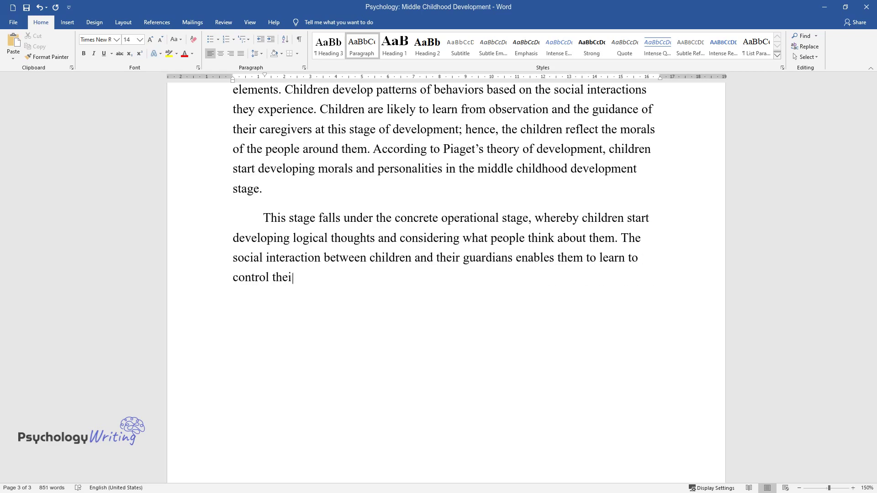
pyautogui.write('r emotions at this stage. By observing the adults in their lives, children')
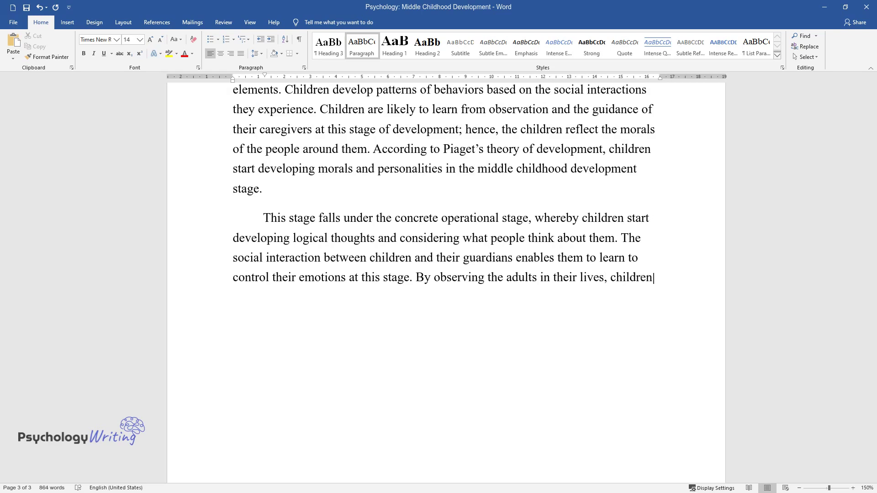
pyautogui.write(' get to learn that people do not always have to share their thoughts and feelings.')
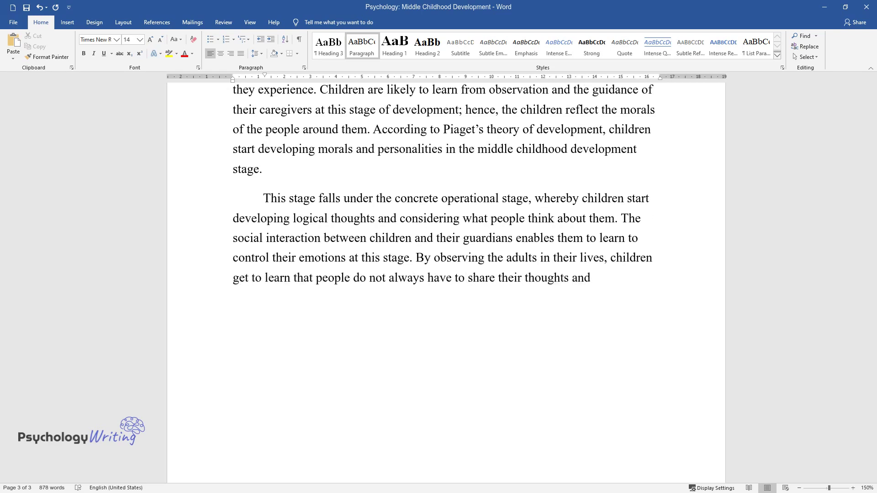
pyautogui.press('Return')
pyautogui.write('Accord')
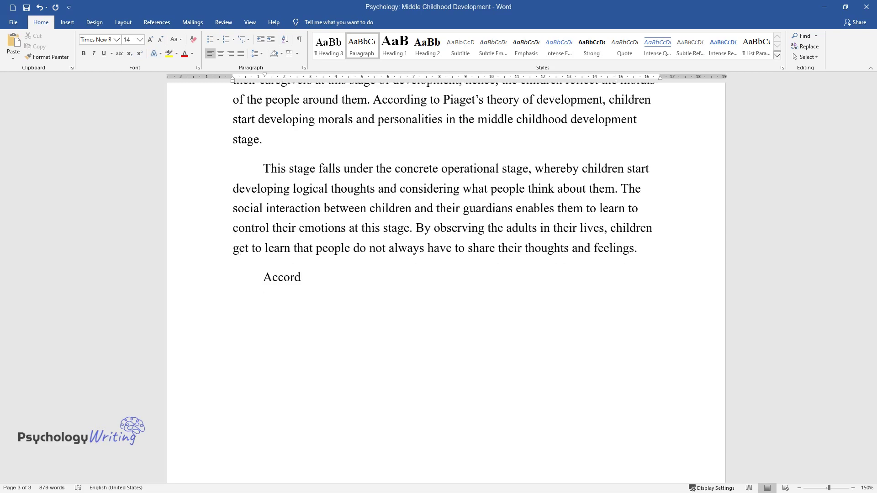
pyautogui.write("ing to Erikson's theory of psychosoc")
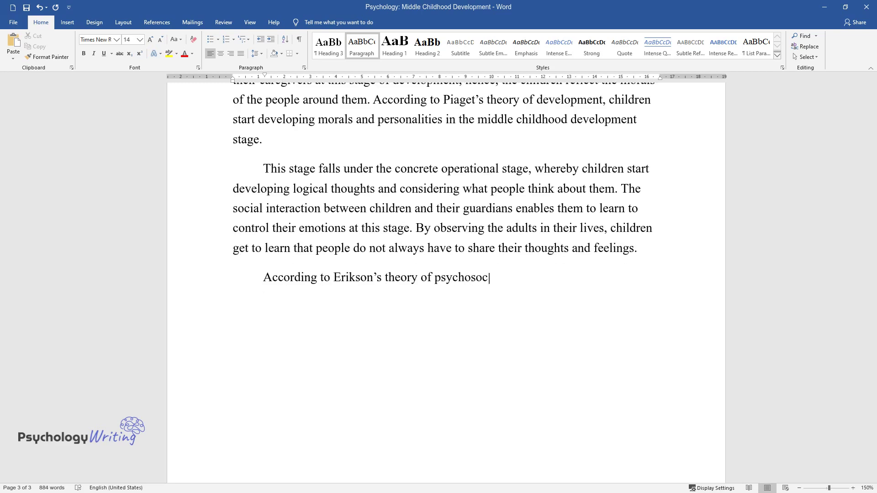
pyautogui.write('ial development, children in the middle childhood developmen')
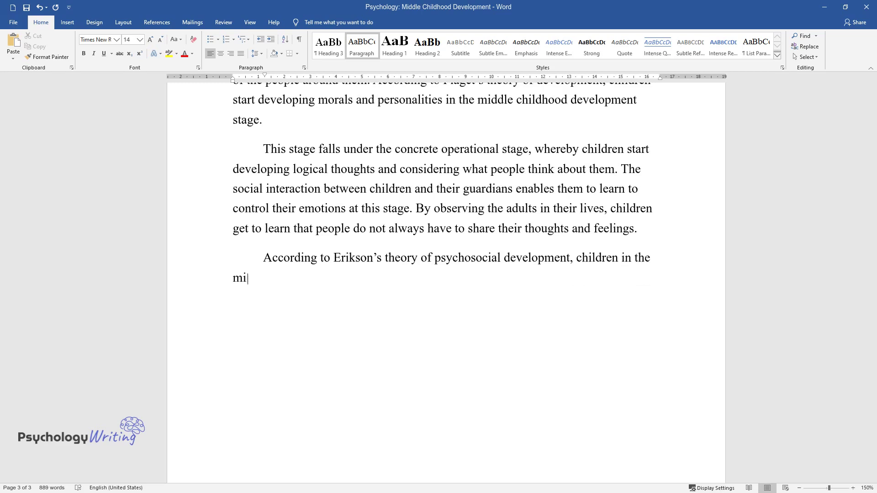
pyautogui.write('t stage fall under the industry vs. inferiority psychosocial stage. Social interactions enhance pride in children w')
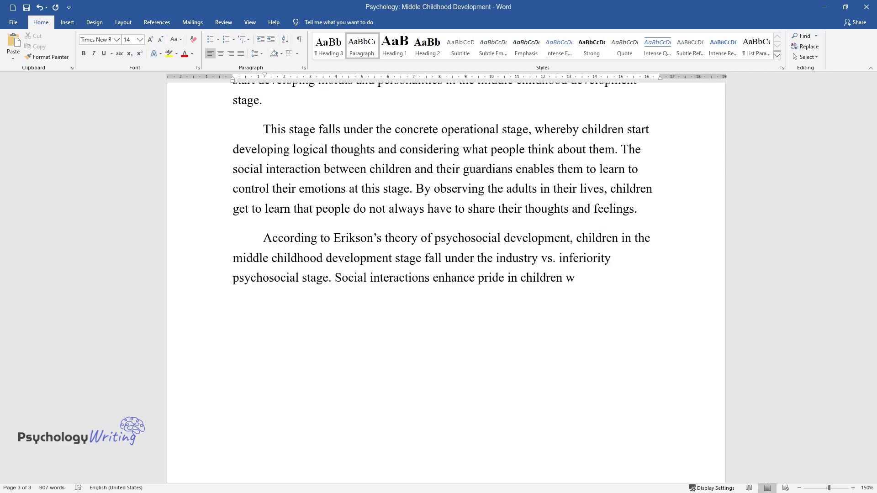
pyautogui.write('hen their accomplishments are ackno')
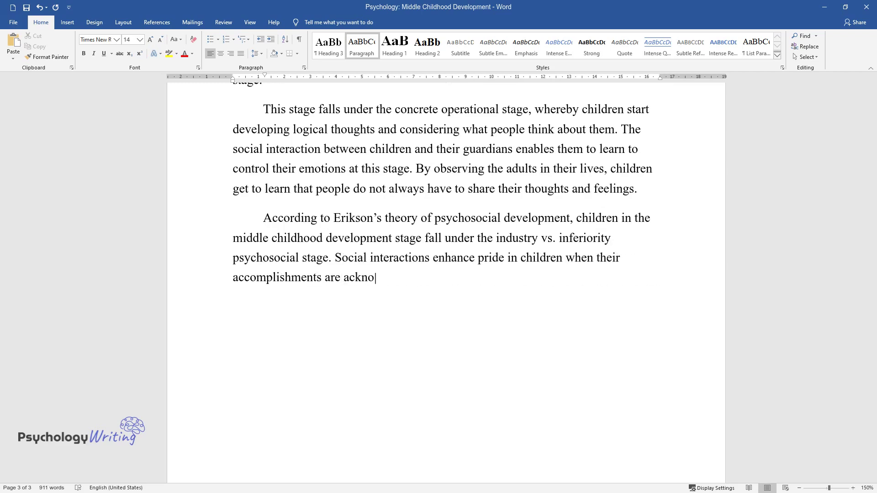
pyautogui.write('wledged with rewards. Parental guid')
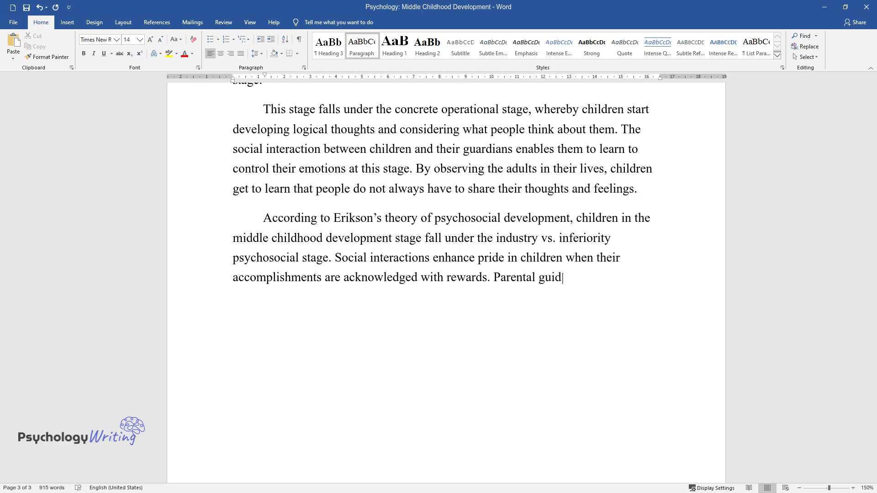
pyautogui.write('ance and appraisals, when the child')
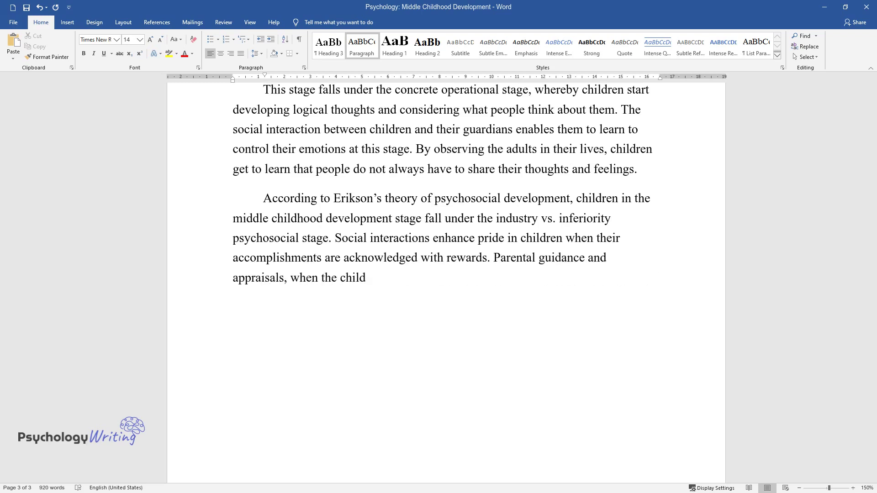
pyautogui.write('ren accomplish simple tasks, motiva')
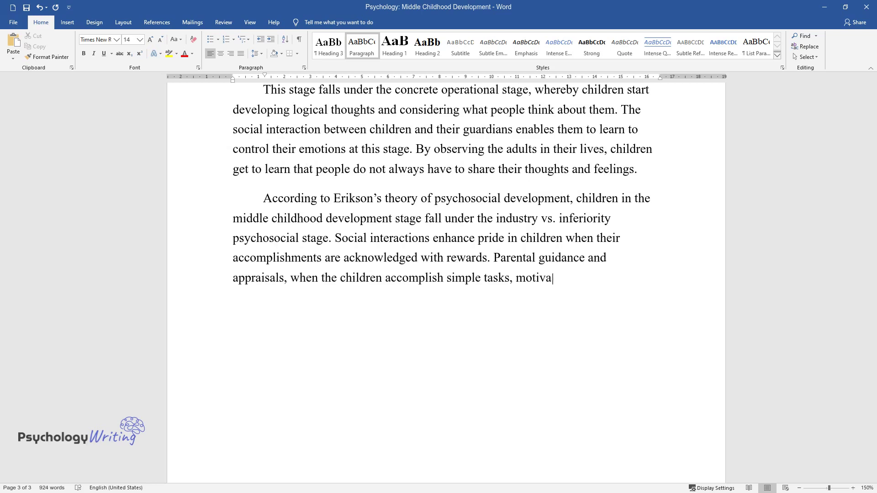
pyautogui.write('te the children to keep strengthening their confidence in different social situations.')
pyautogui.press('Return')
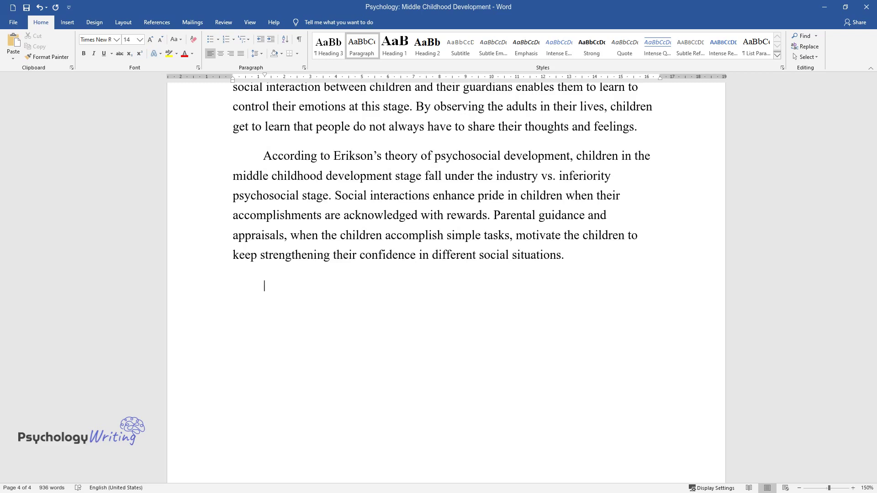
# - Write the final paragraph on independence, heredity and morals, concluding parents should offer positive criticism
pyautogui.write('Positive social and personality dev')
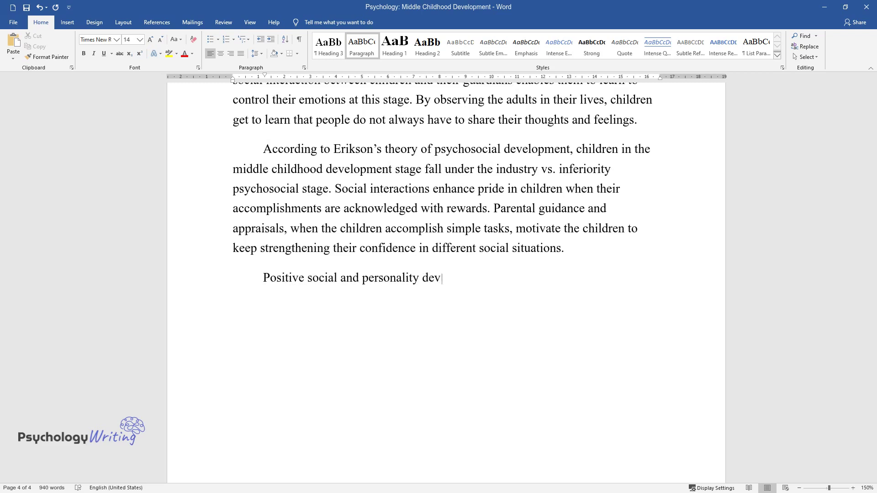
pyautogui.write('elopment at this stage enhances the')
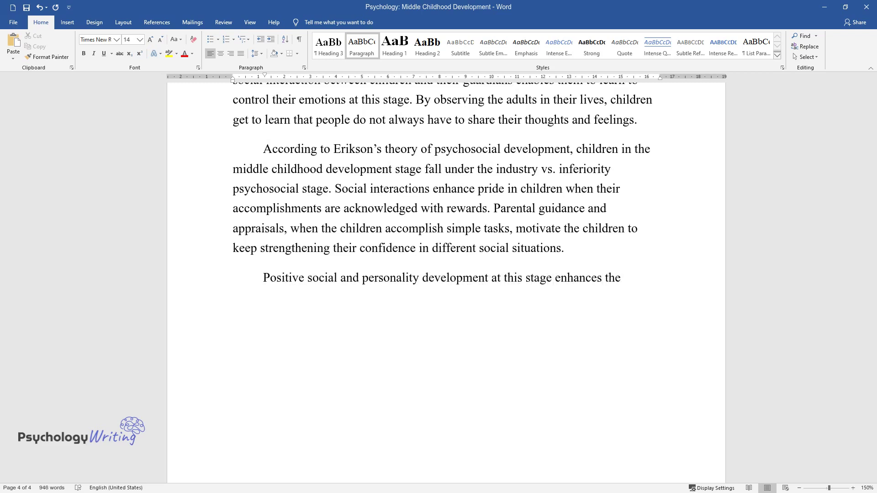
pyautogui.write(' confidence of children in becomin')
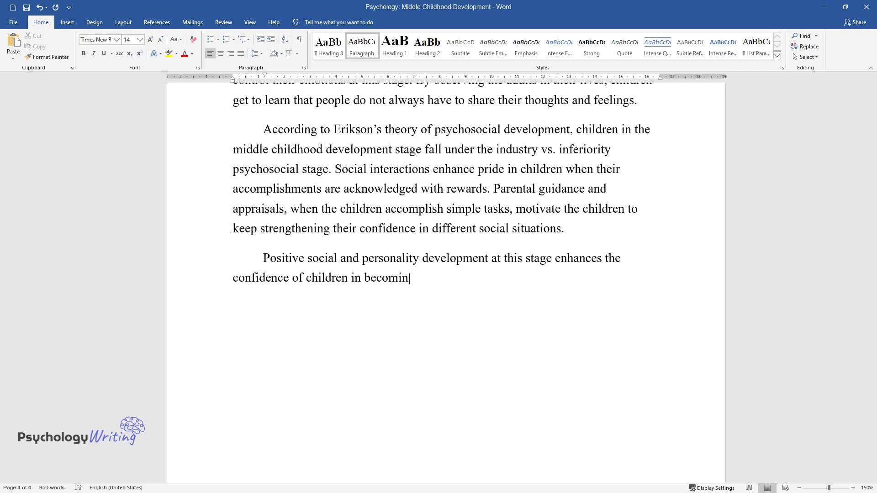
pyautogui.write('g independent. Hereditary factors influence the spee')
pyautogui.write('d of learning in ')
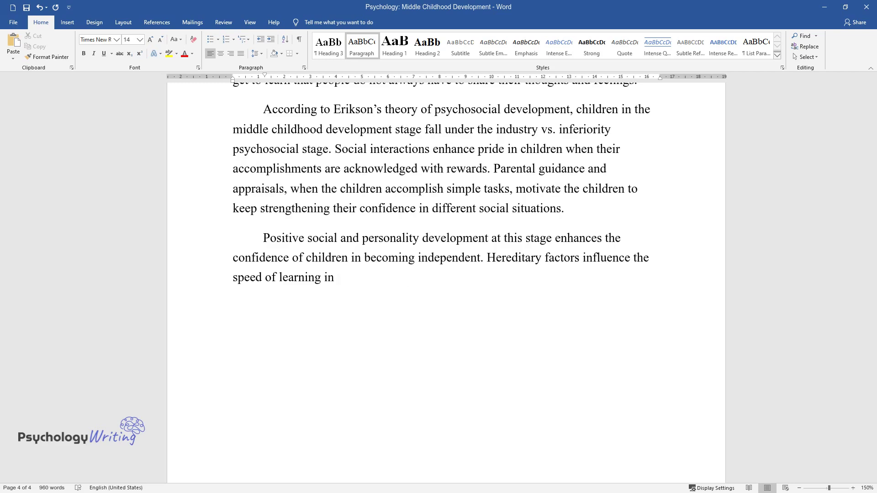
pyautogui.write('children; hence, genetic disorders can alter the development of social skills')
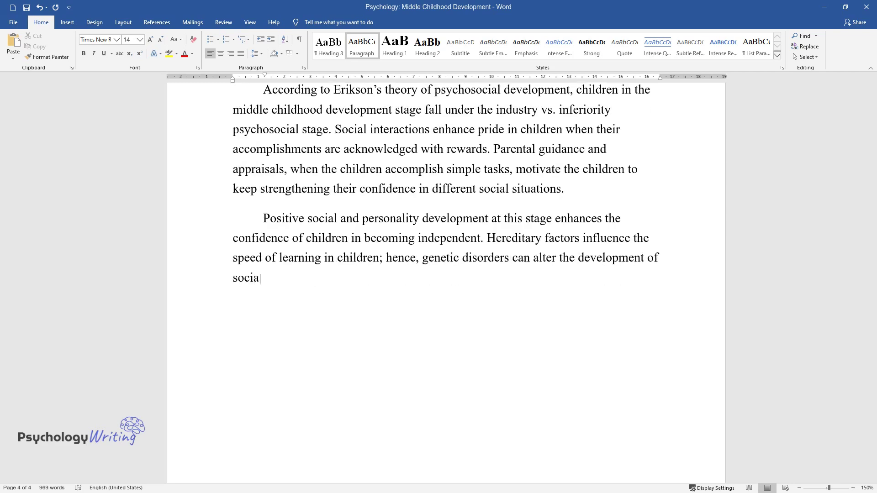
pyautogui.write(' and personality. Children')
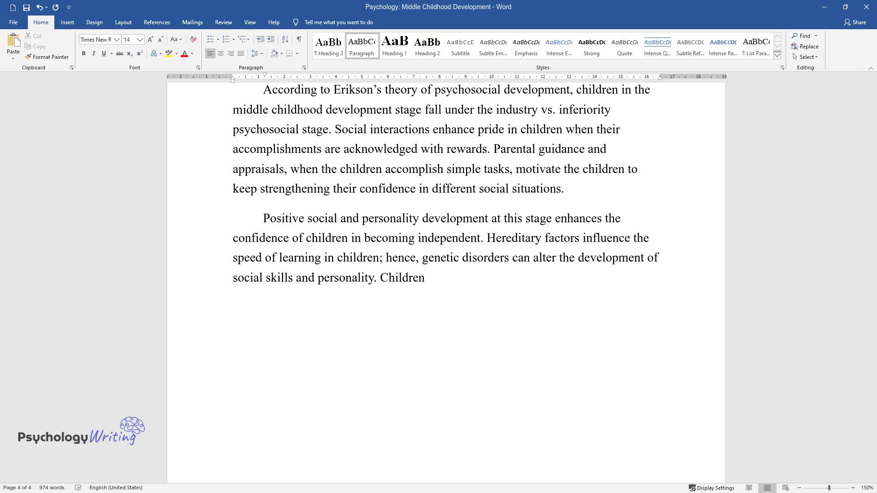
pyautogui.write(' also develop morals at this stage based on the values promoted by the adults in their social circle. In')
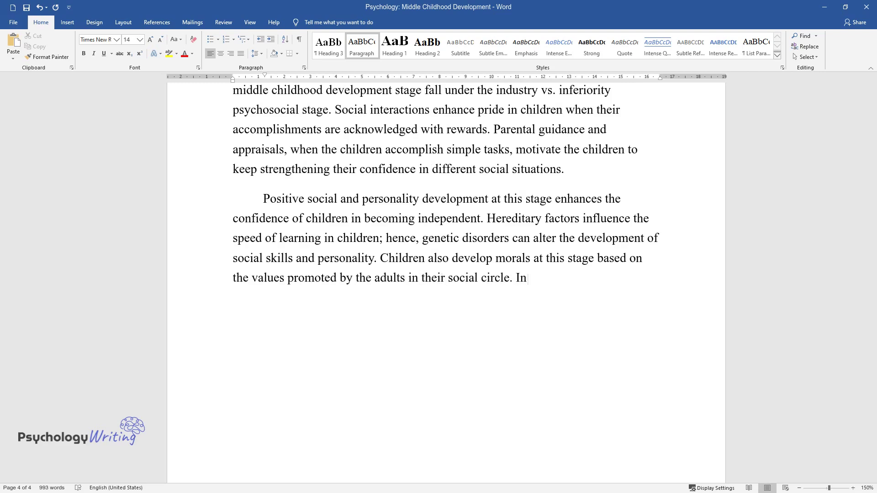
pyautogui.write('on, it is important for pa')
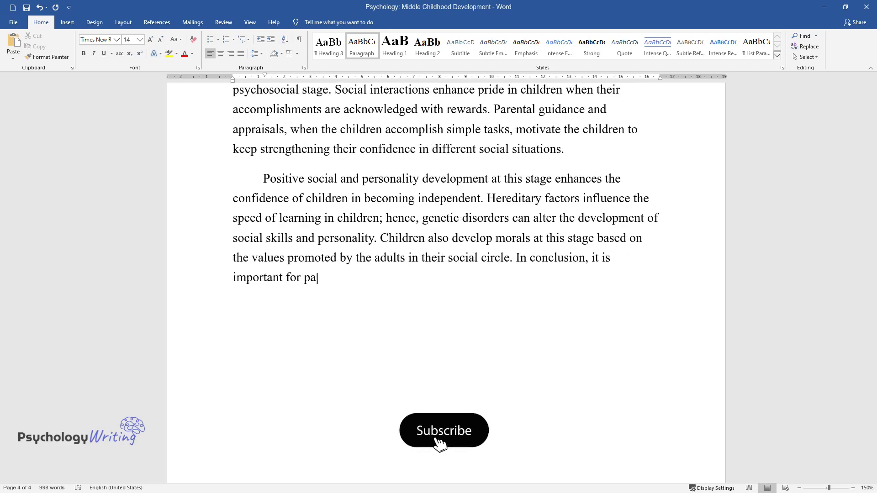
pyautogui.write('rents to ensure they offer positiv')
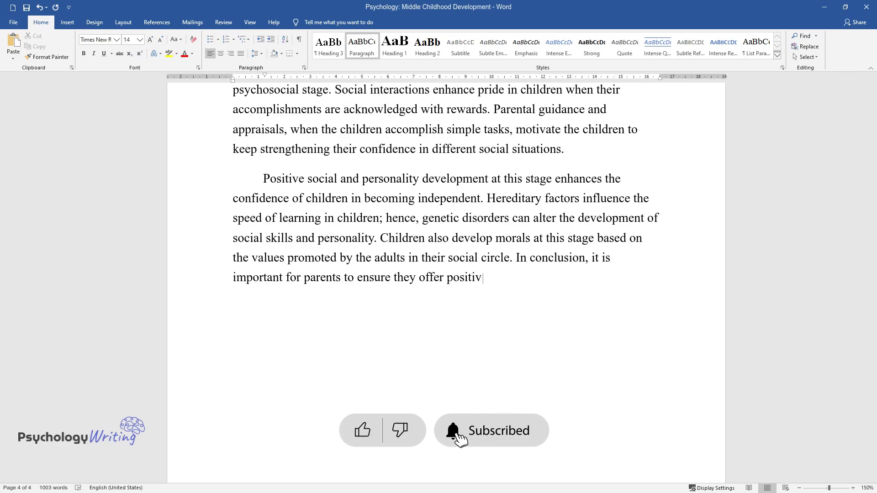
pyautogui.write('e criticism for the accomplishment')
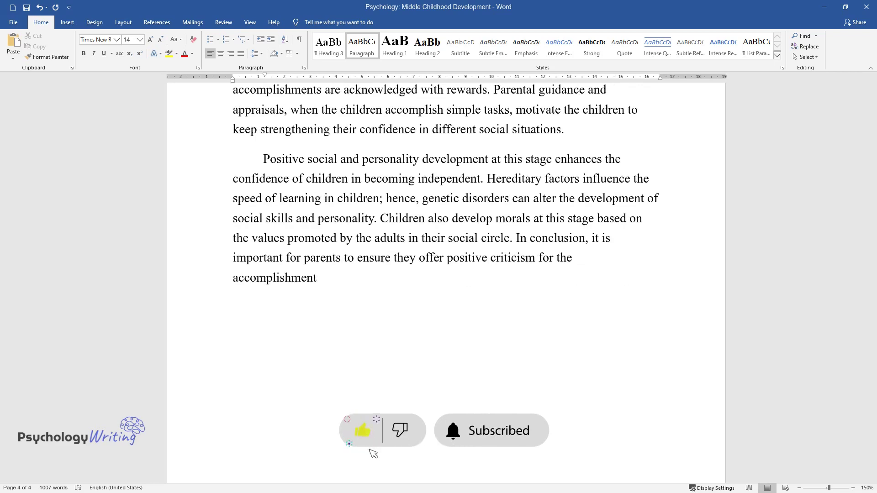
pyautogui.write('s made by their children in the mid')
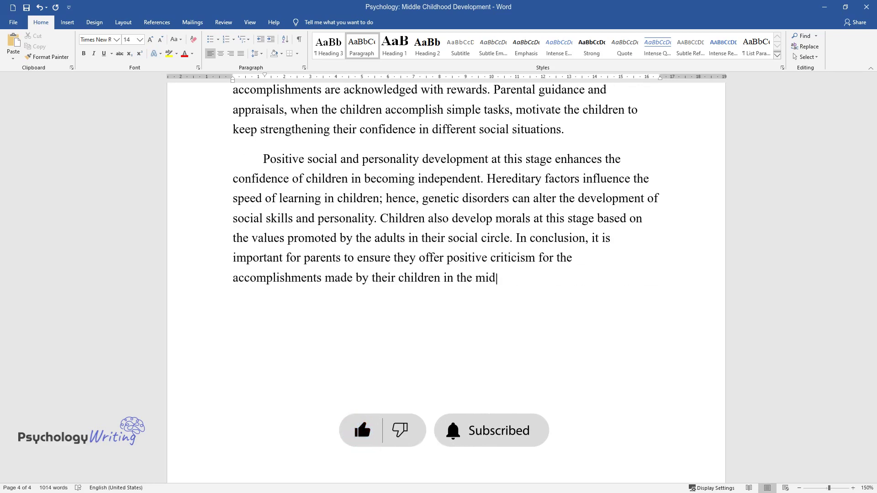